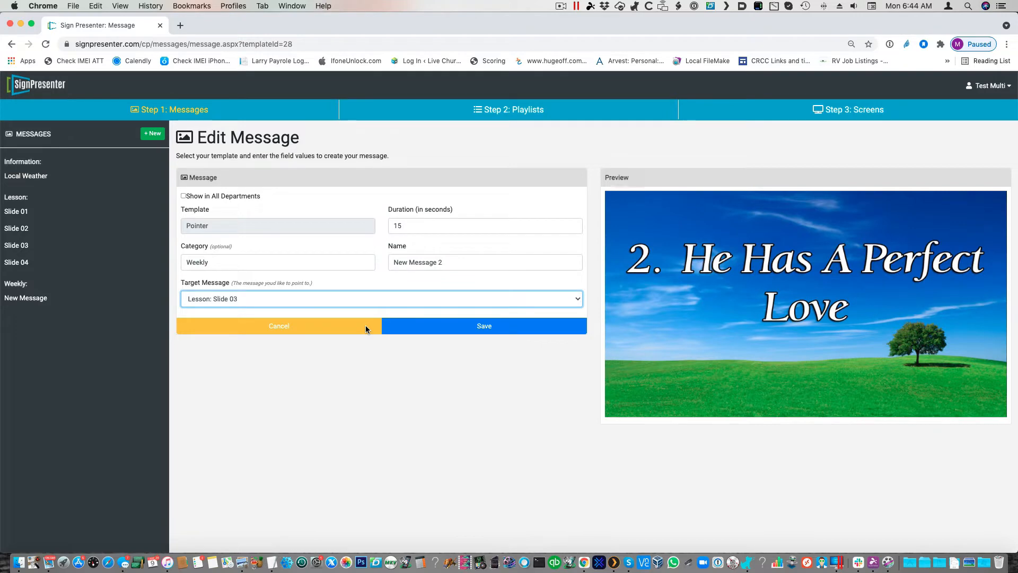
Step: Set the target message of New Message 2 to Lesson: Slide 04 and save the message
{"action": "left_click", "coordinate": [300, 300]}
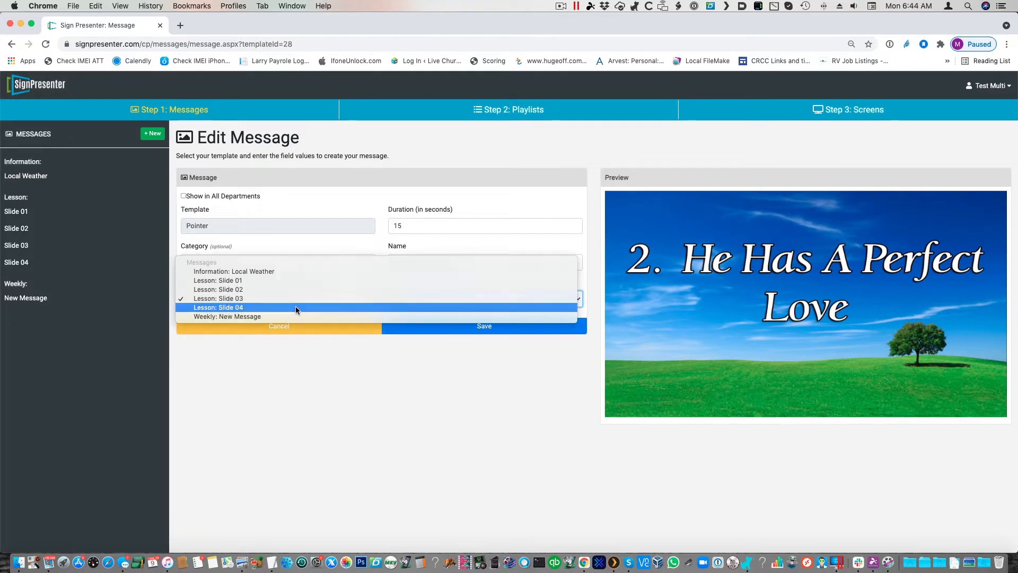
{"action": "left_click", "coordinate": [299, 307]}
{"action": "left_click", "coordinate": [433, 331]}
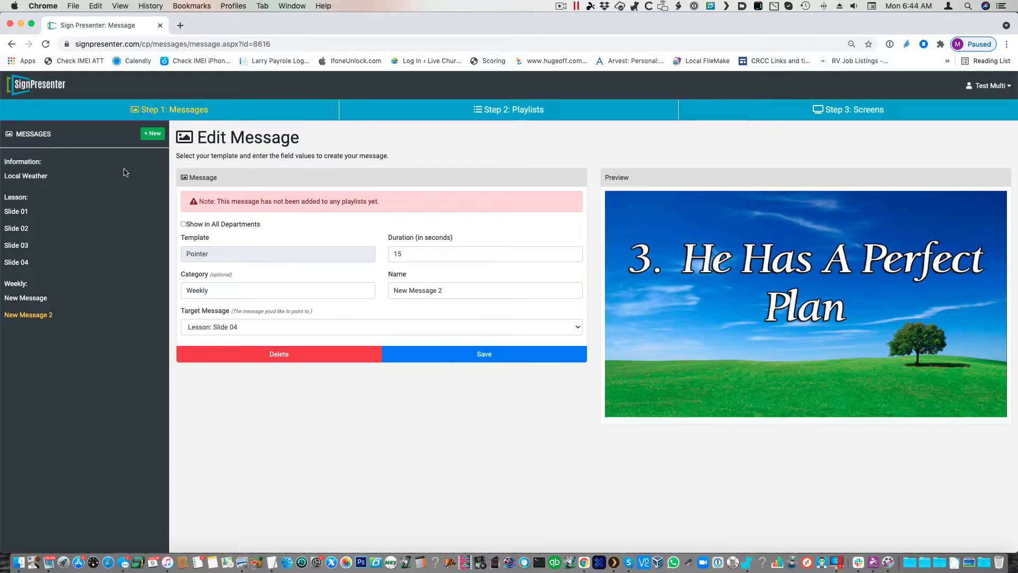
{"action": "left_click", "coordinate": [442, 352]}
Step: Delete the department New in the account settings and open New Message 2 from the Weekly messages
{"action": "left_click", "coordinate": [531, 118]}
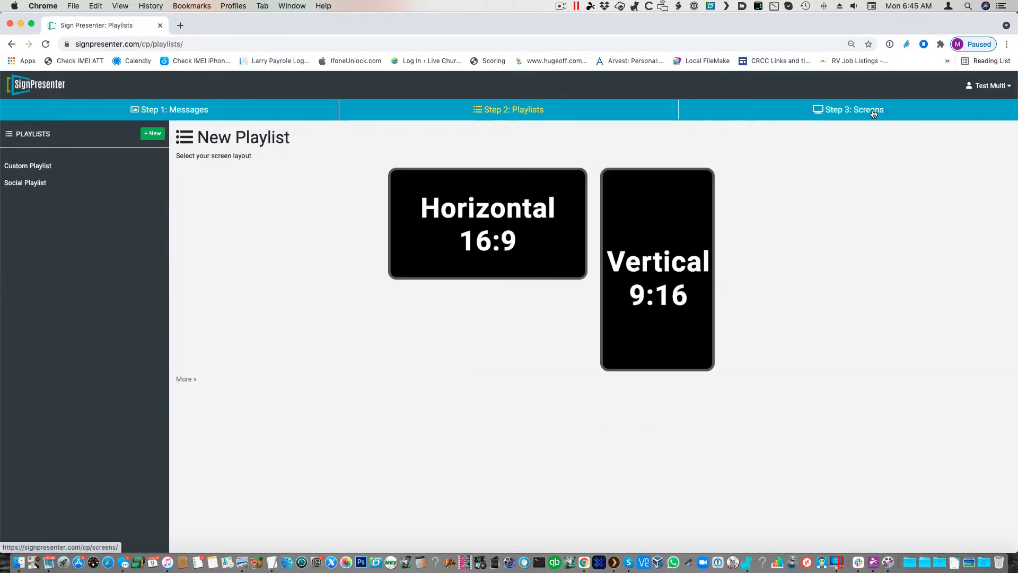
{"action": "left_click", "coordinate": [989, 85]}
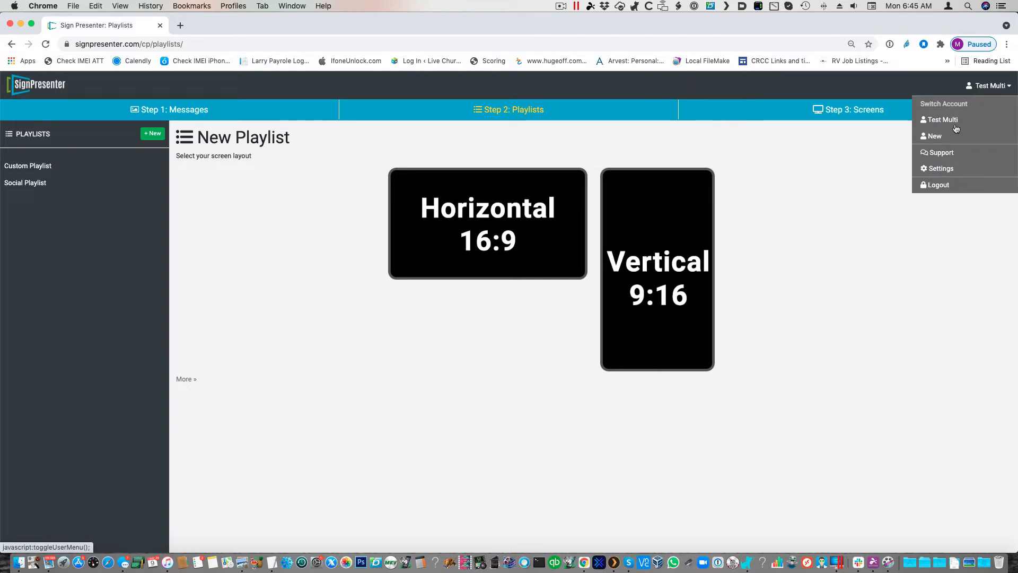
{"action": "left_click", "coordinate": [959, 171]}
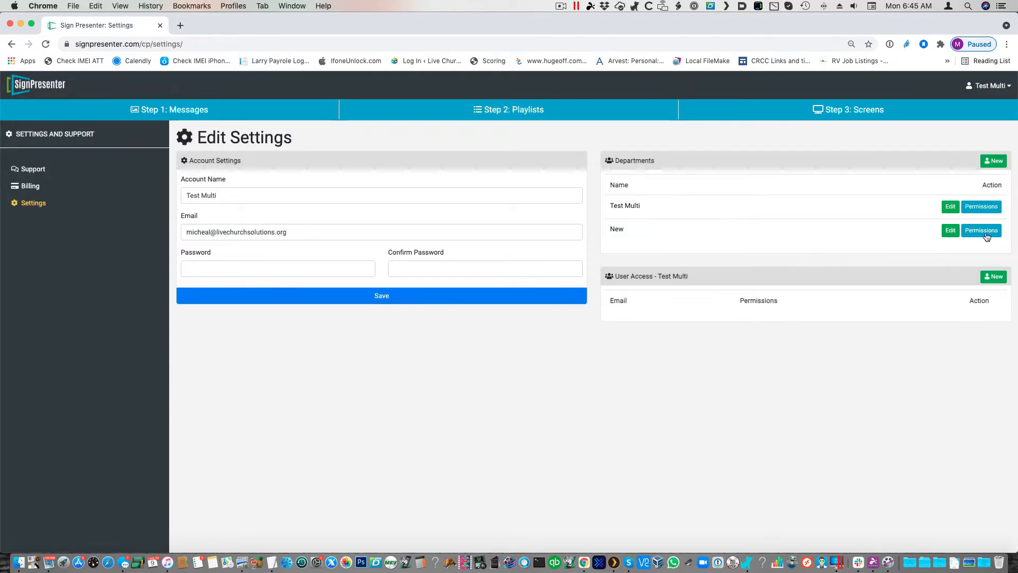
{"action": "left_click", "coordinate": [950, 230]}
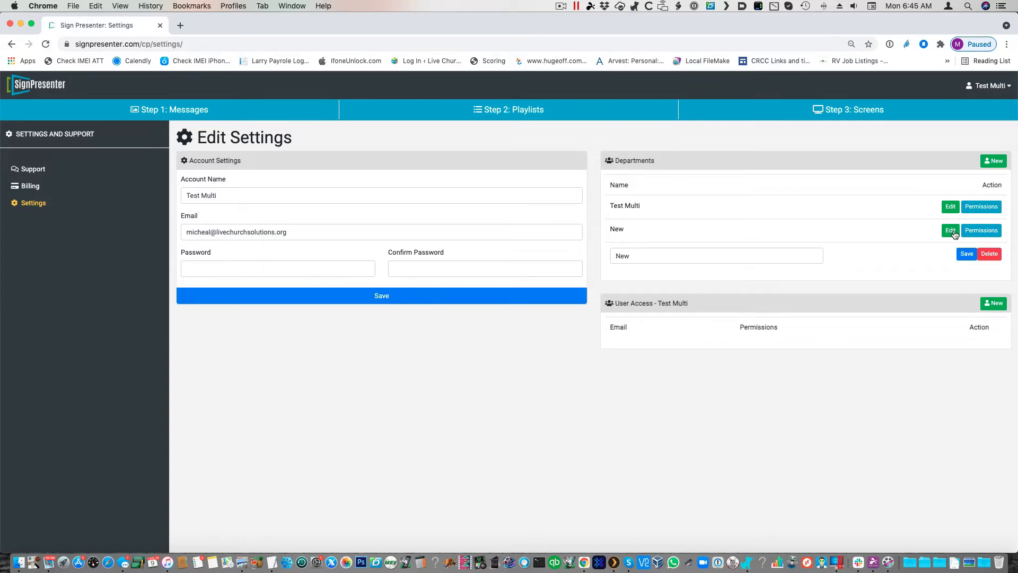
{"action": "left_click", "coordinate": [988, 254]}
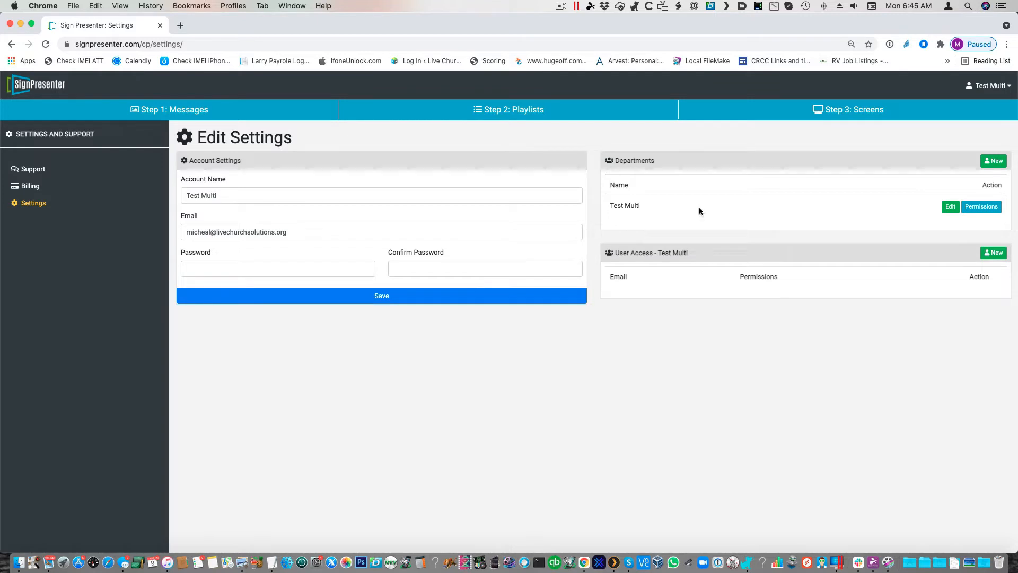
{"action": "left_click", "coordinate": [171, 109]}
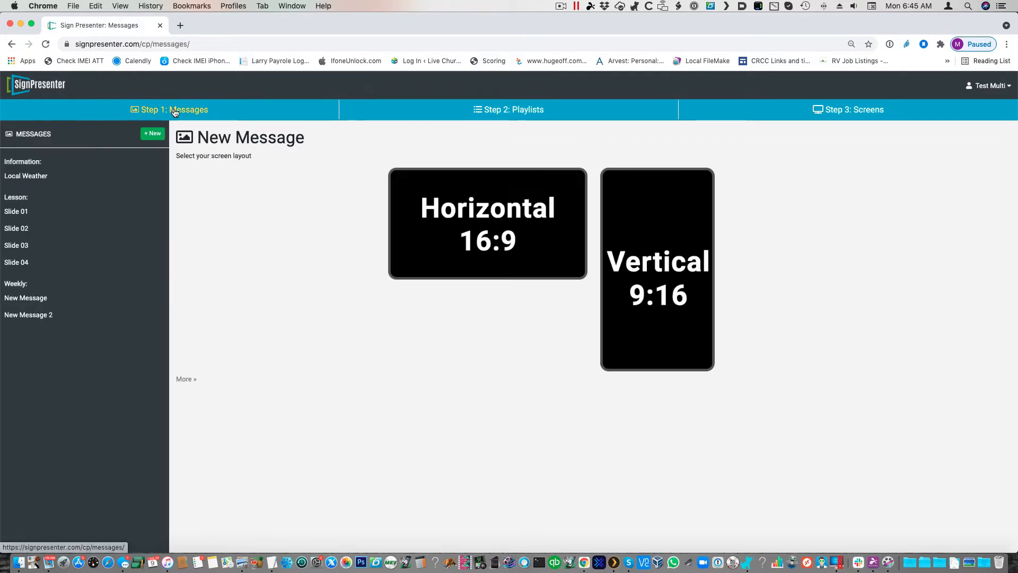
{"action": "left_click", "coordinate": [49, 317]}
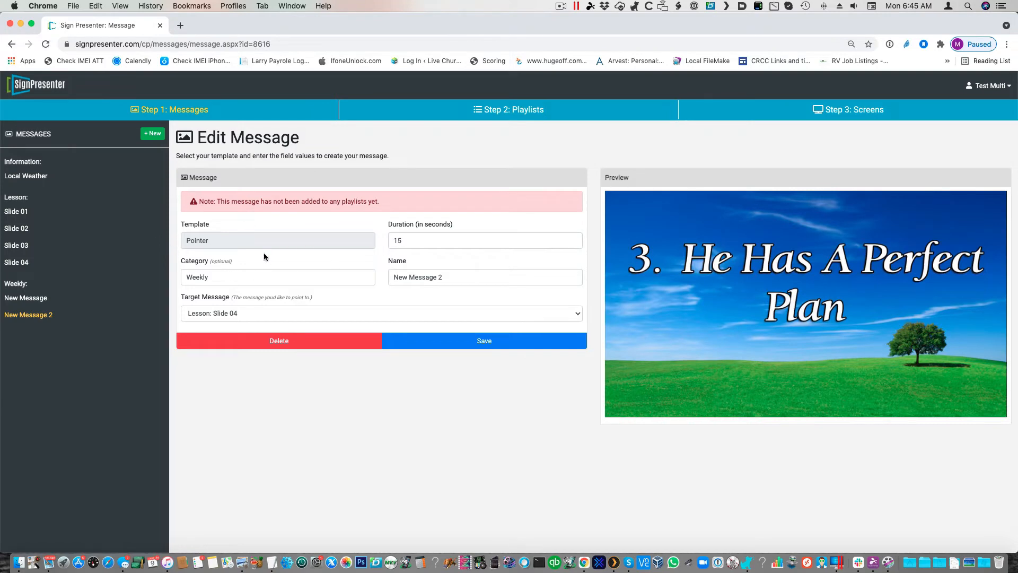
Step: Add a department named New in the account settings and open New Message from the Weekly messages
{"action": "left_click", "coordinate": [988, 88]}
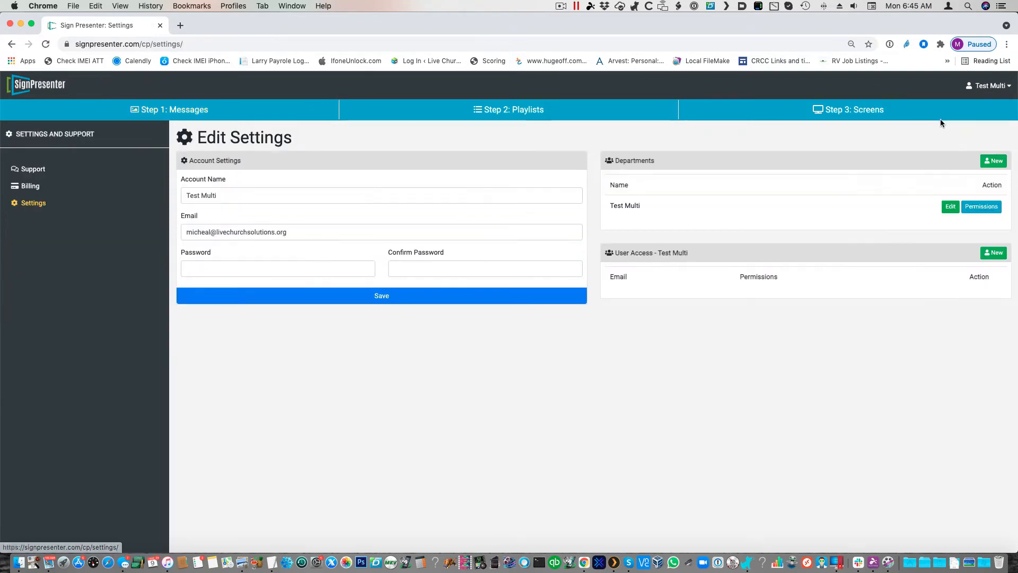
{"action": "left_click", "coordinate": [995, 160]}
{"action": "left_click", "coordinate": [667, 232]}
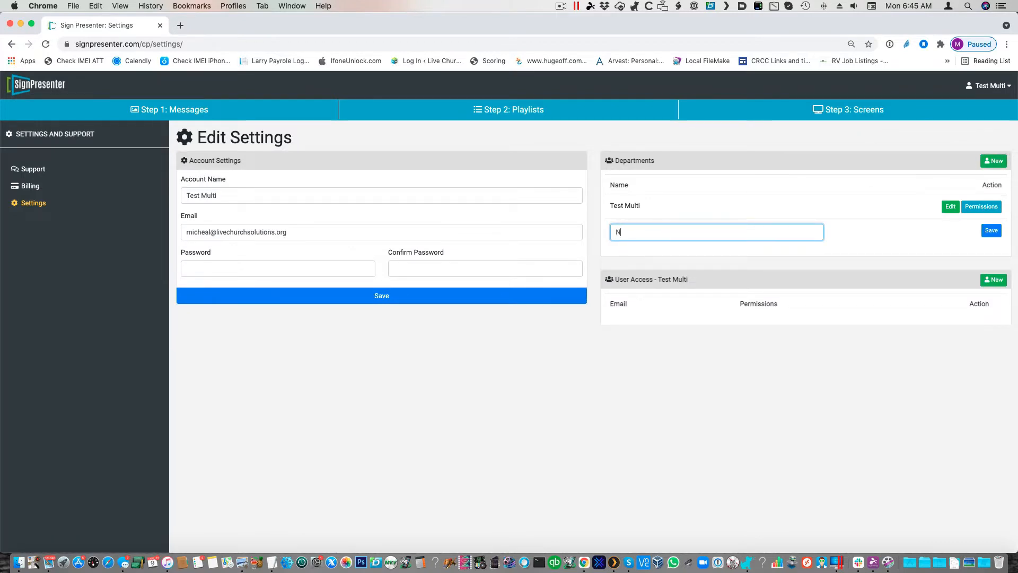
{"action": "type", "text": "New"}
{"action": "left_click", "coordinate": [992, 230]}
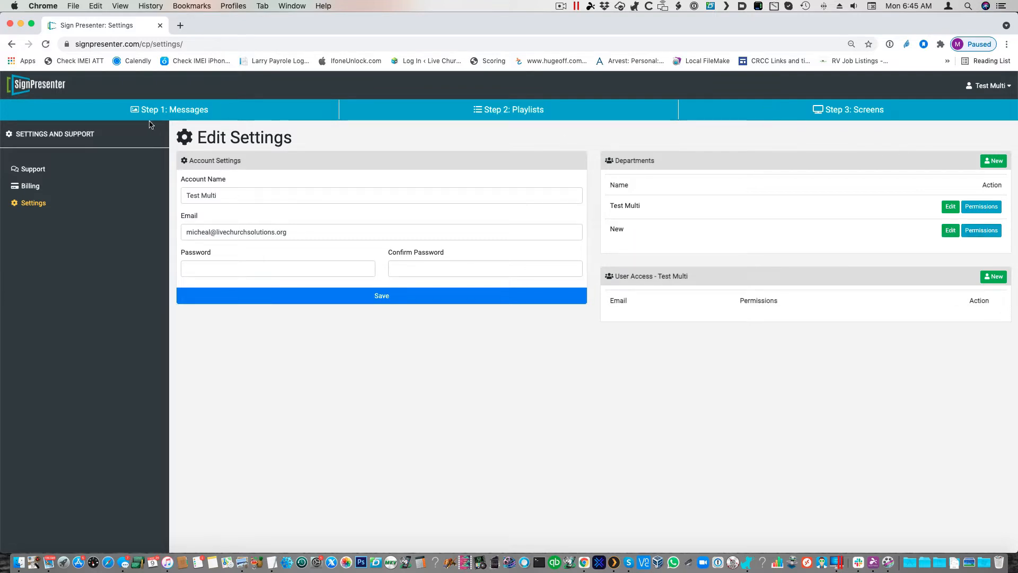
{"action": "left_click", "coordinate": [175, 111]}
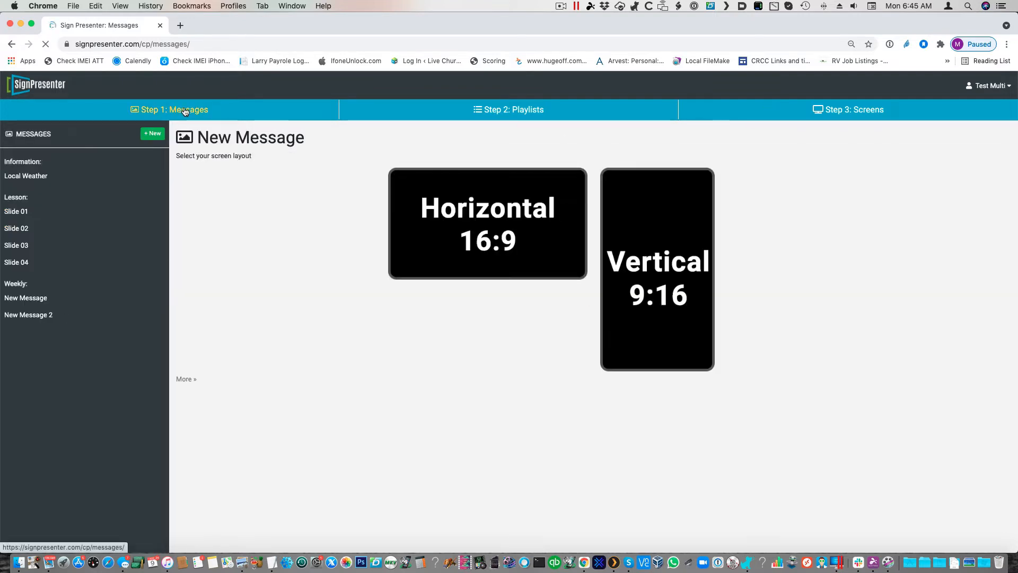
{"action": "left_click", "coordinate": [38, 300]}
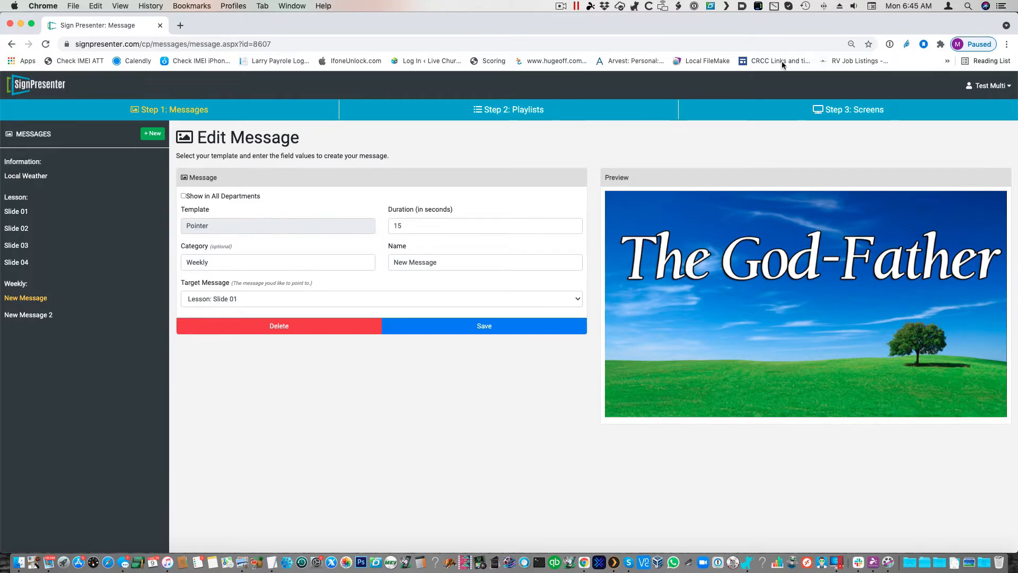
Step: Switch to the New department's account and open its settings
{"action": "left_click", "coordinate": [980, 87]}
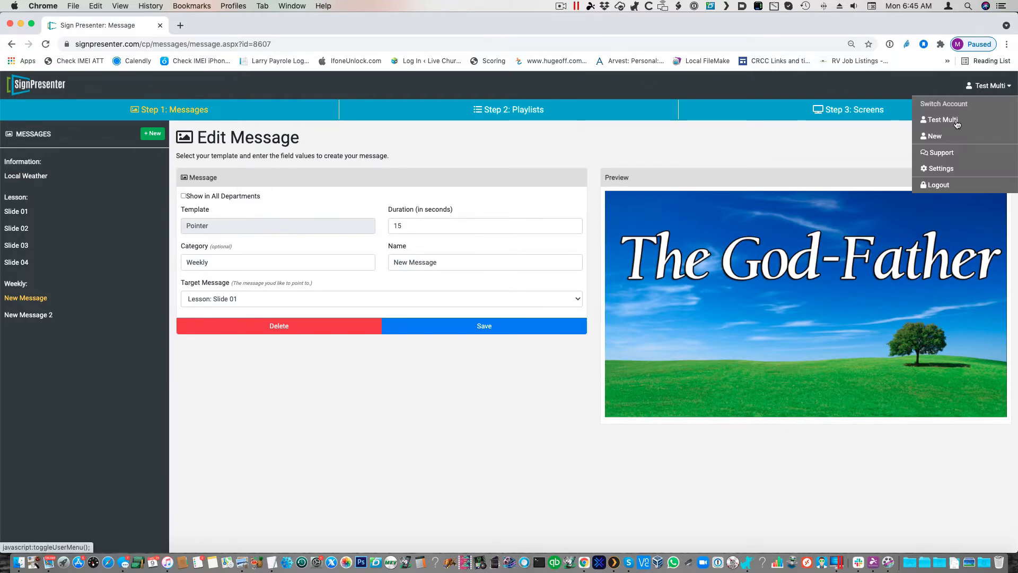
{"action": "left_click", "coordinate": [938, 168]}
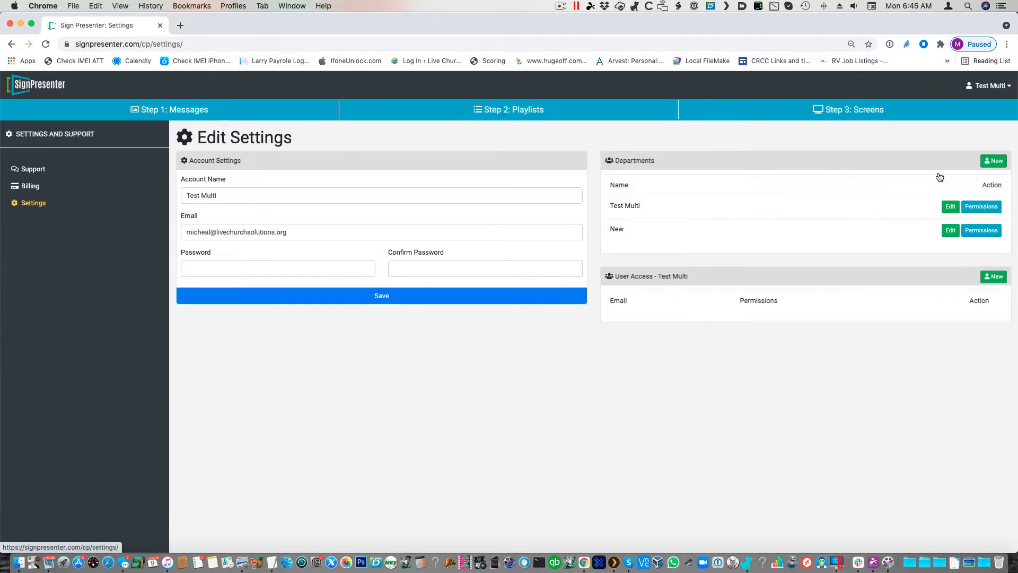
{"action": "left_click", "coordinate": [987, 87]}
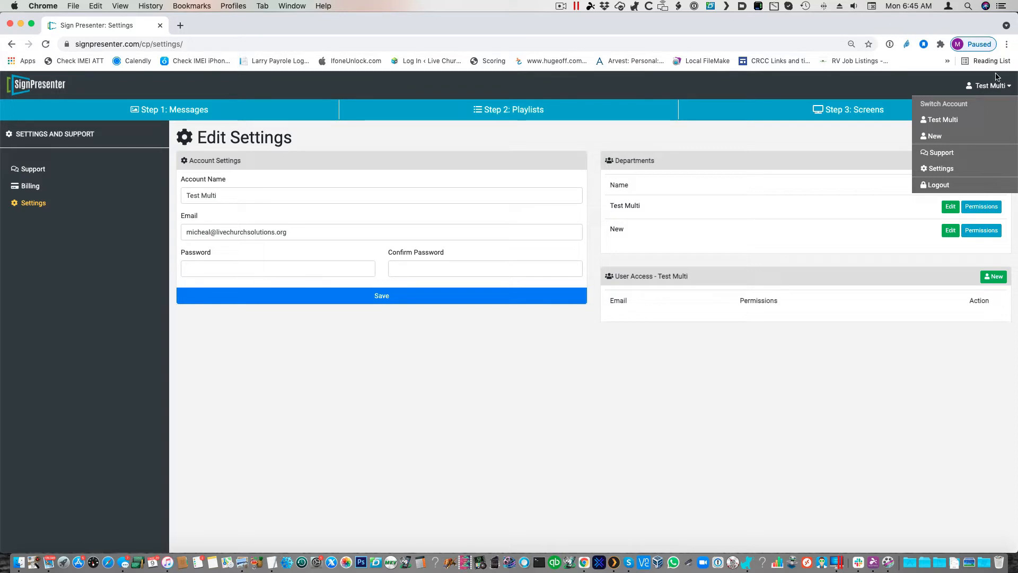
{"action": "left_click", "coordinate": [936, 136]}
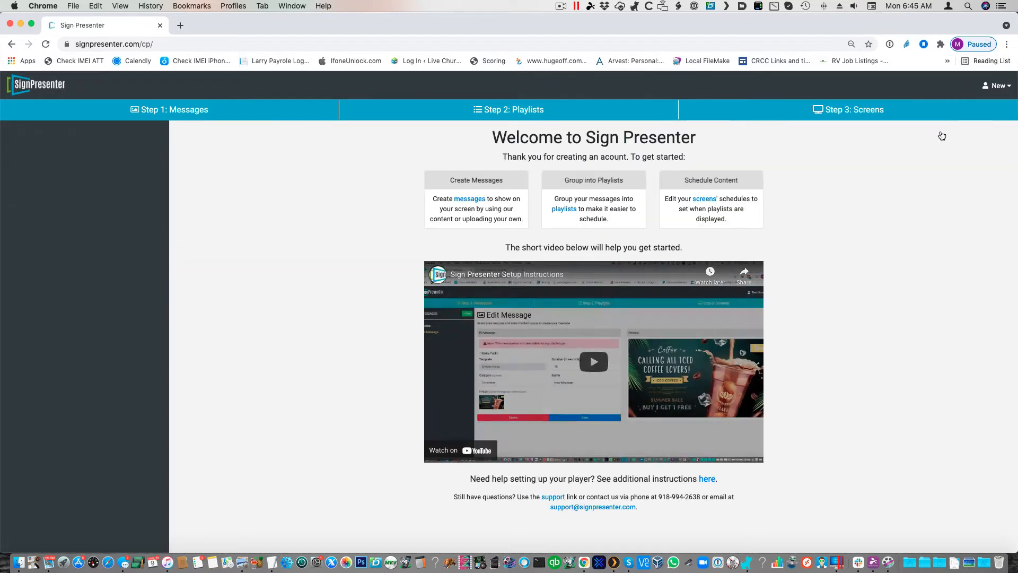
{"action": "left_click", "coordinate": [999, 90]}
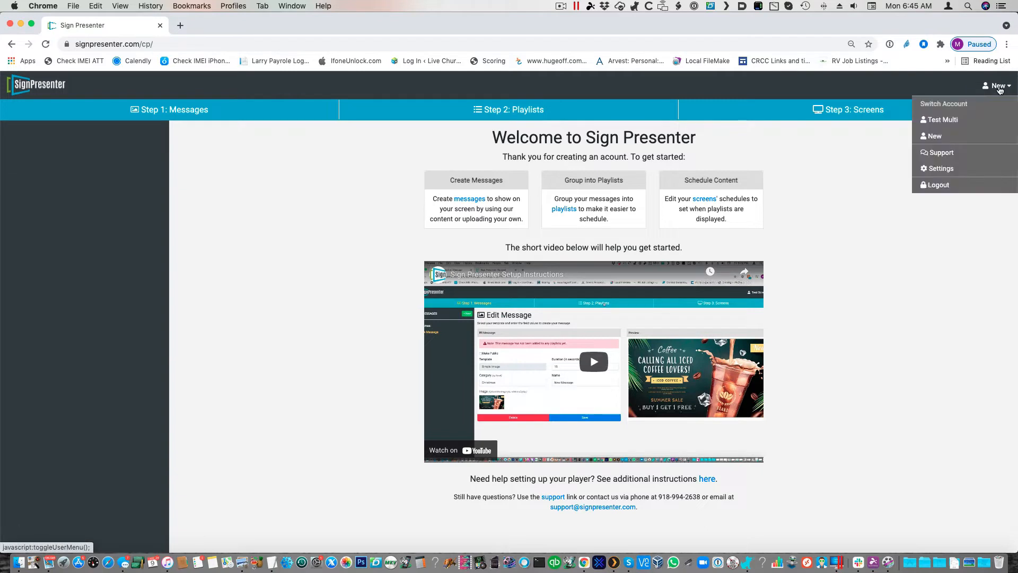
{"action": "left_click", "coordinate": [953, 171]}
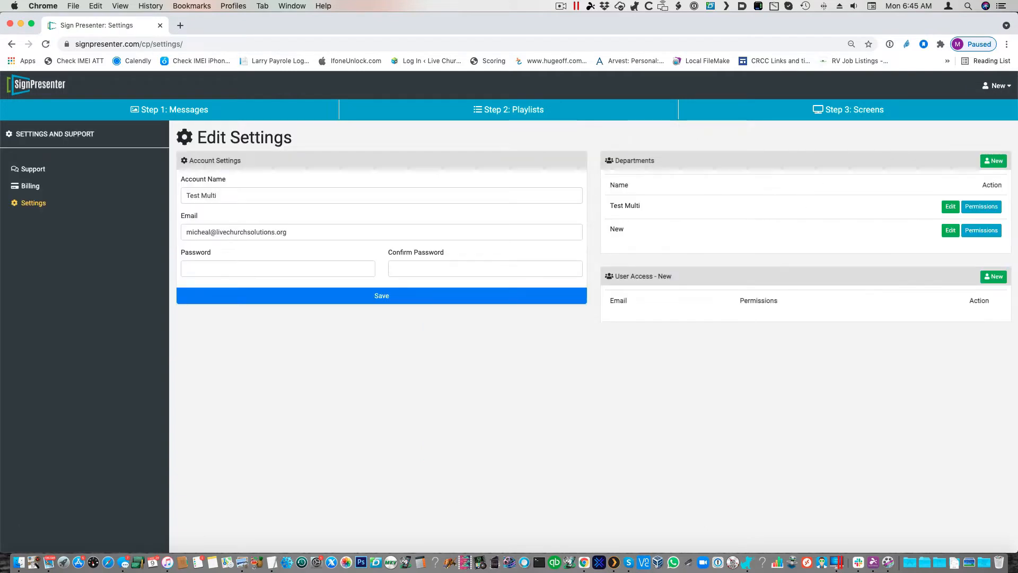
Step: Add a user to the New department's user access with the user's e-mail address and Edit permission
{"action": "left_click", "coordinate": [995, 280]}
{"action": "left_click", "coordinate": [689, 323]}
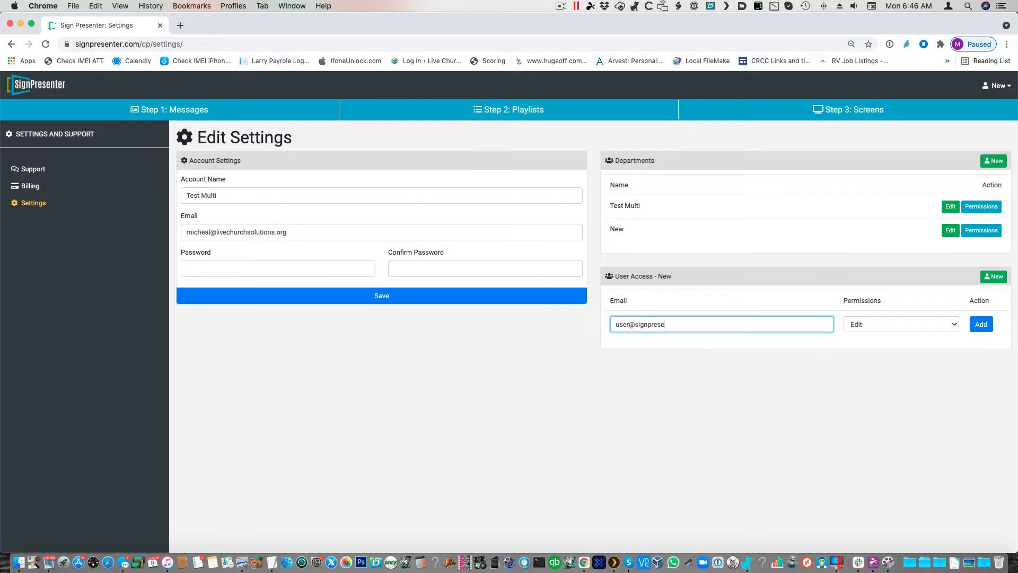
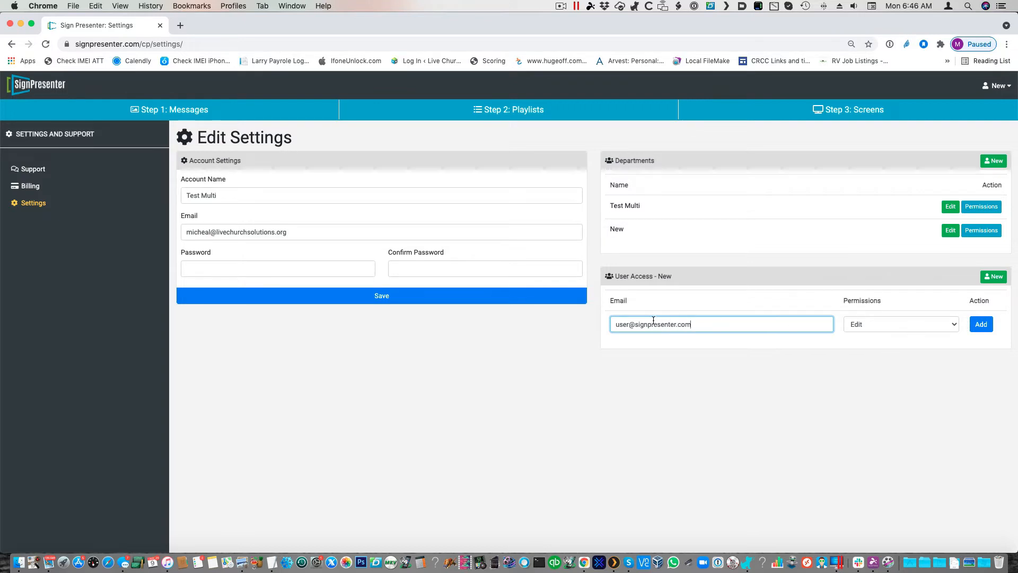
{"action": "left_click", "coordinate": [981, 325]}
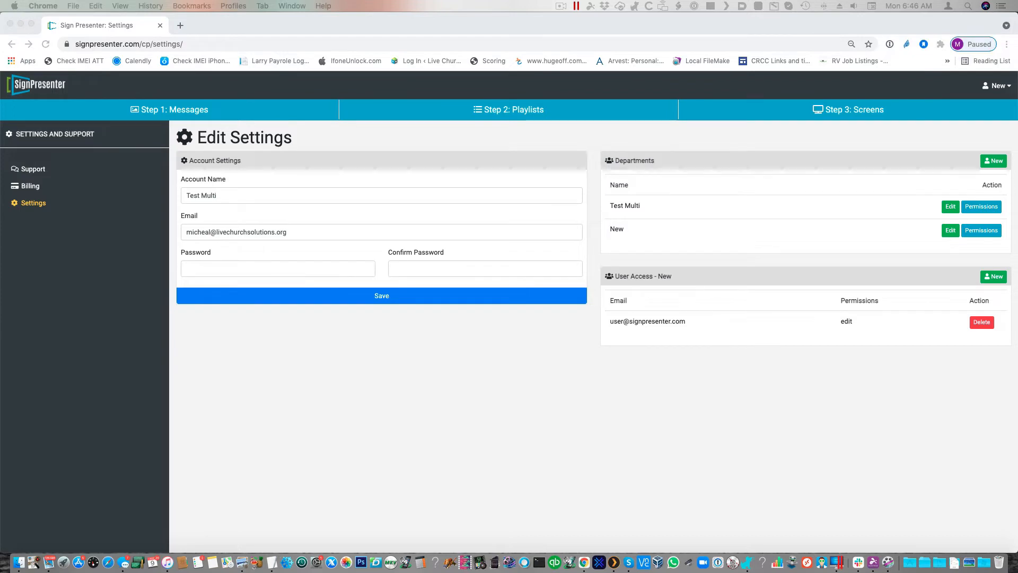
Step: Bring the Mail window with the Sign Presenter welcome e-mail into view to examine its password setup link, then put the window aside
{"action": "left_click", "coordinate": [947, 61]}
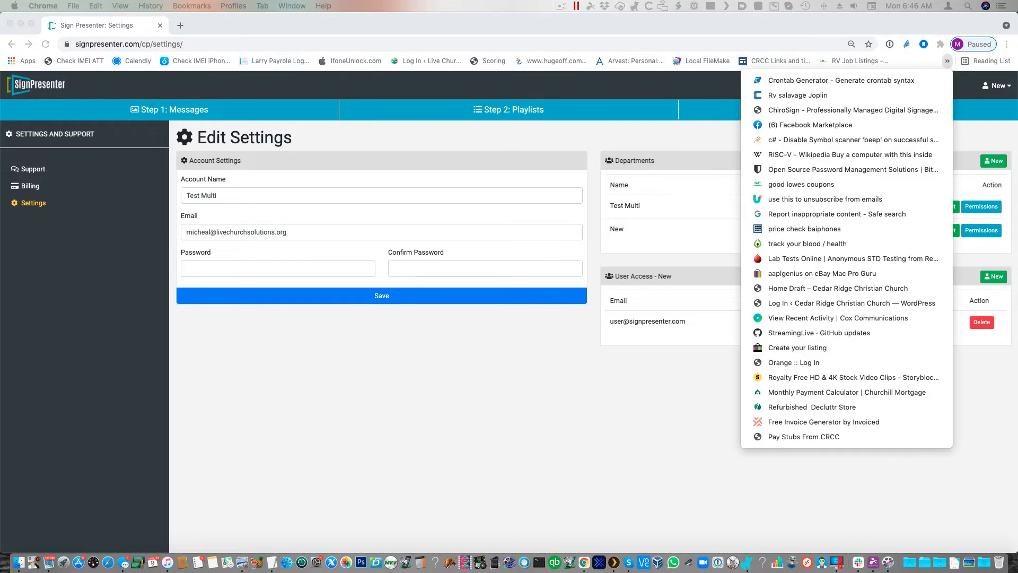
{"action": "key", "text": "Escape"}
{"action": "left_click_drag", "start_coordinate": [1017, 328], "coordinate": [350, 36]}
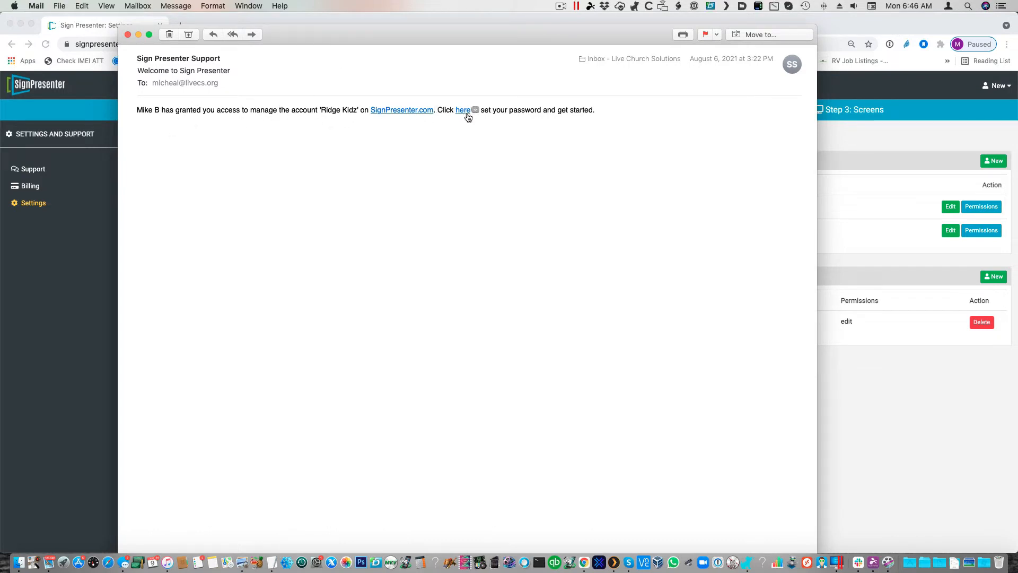
{"action": "left_click_drag", "start_coordinate": [301, 30], "coordinate": [1017, 222]}
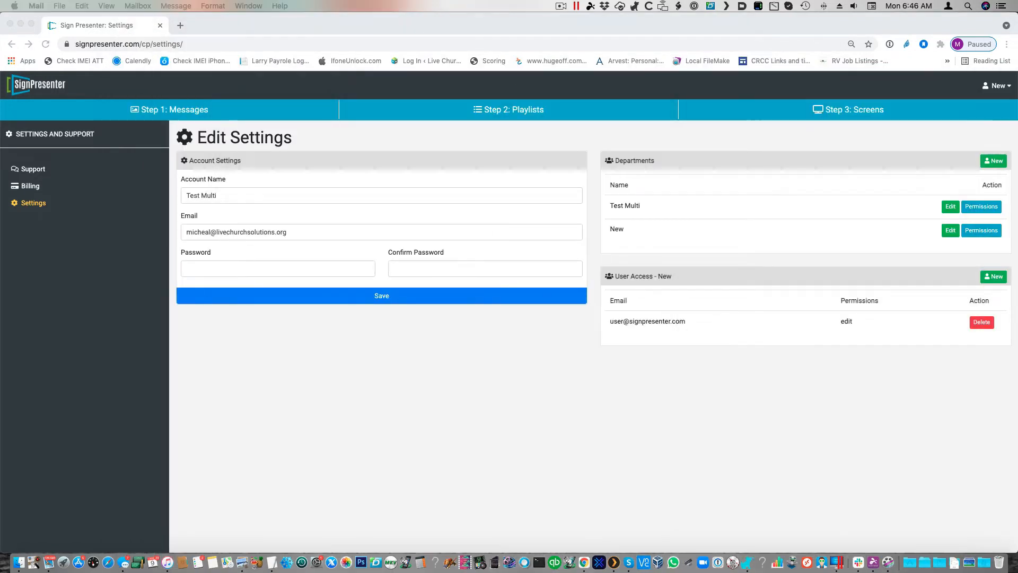
{"action": "left_click", "coordinate": [201, 265]}
{"action": "left_click", "coordinate": [202, 268]}
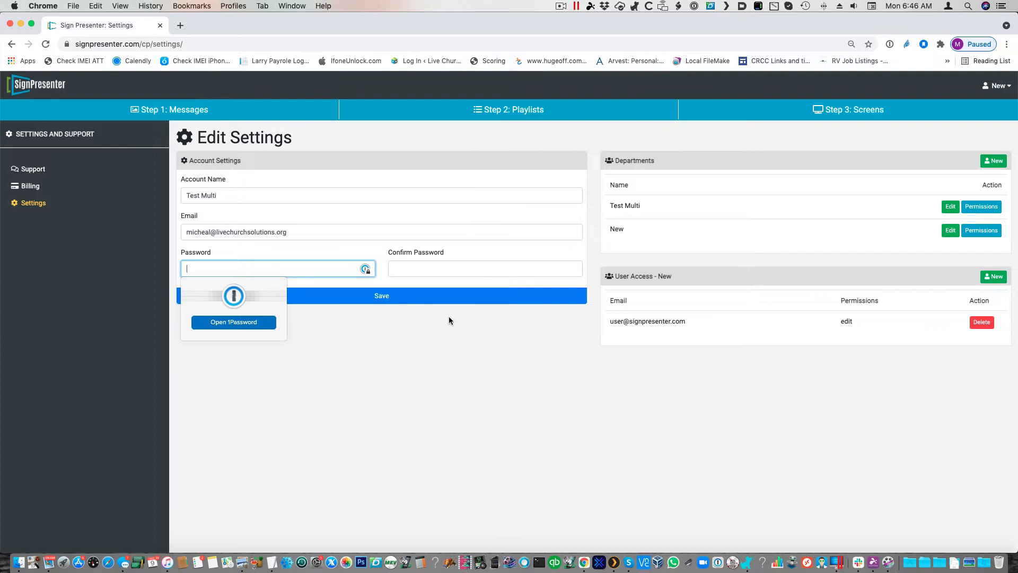
{"action": "left_click", "coordinate": [509, 354]}
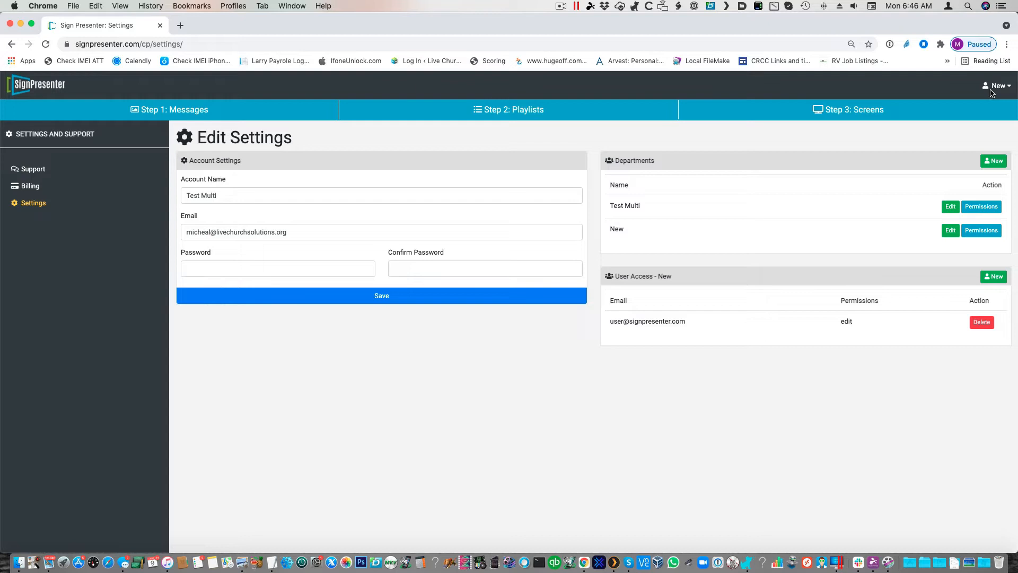
Step: Compare the screens of the New department with those of the Test Multi department
{"action": "left_click", "coordinate": [859, 111]}
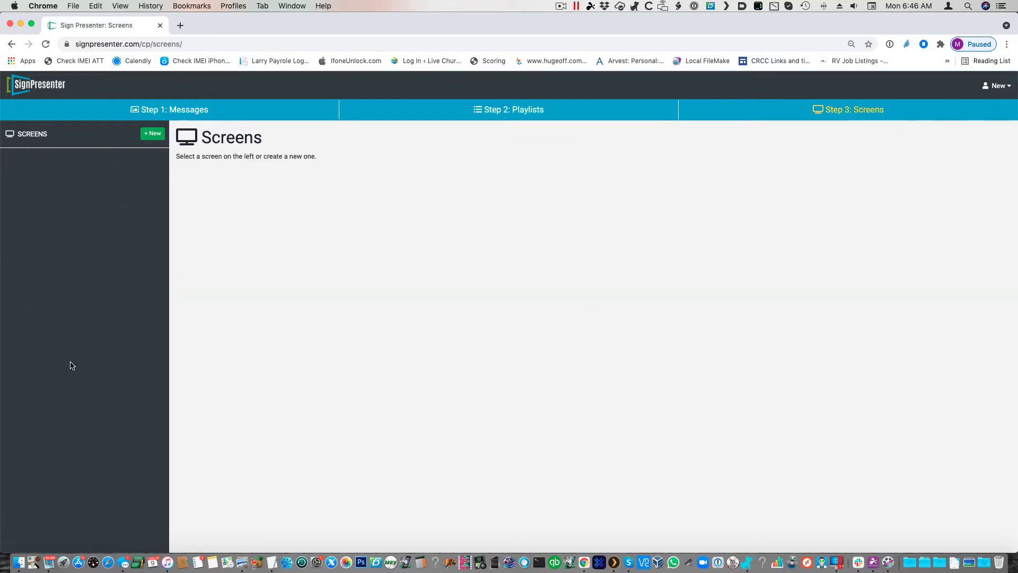
{"action": "left_click", "coordinate": [996, 85]}
{"action": "left_click", "coordinate": [944, 120]}
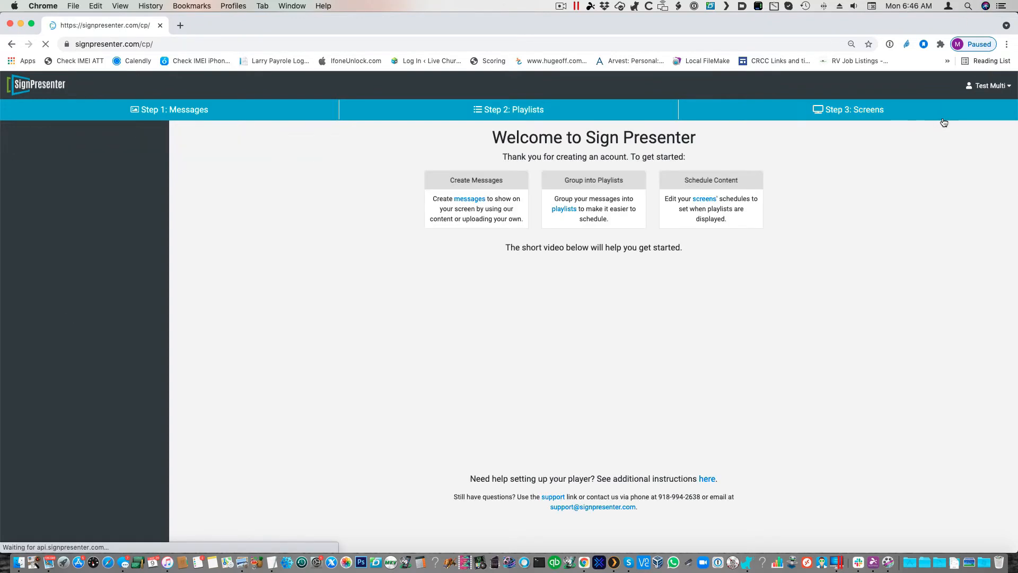
{"action": "left_click", "coordinate": [842, 113]}
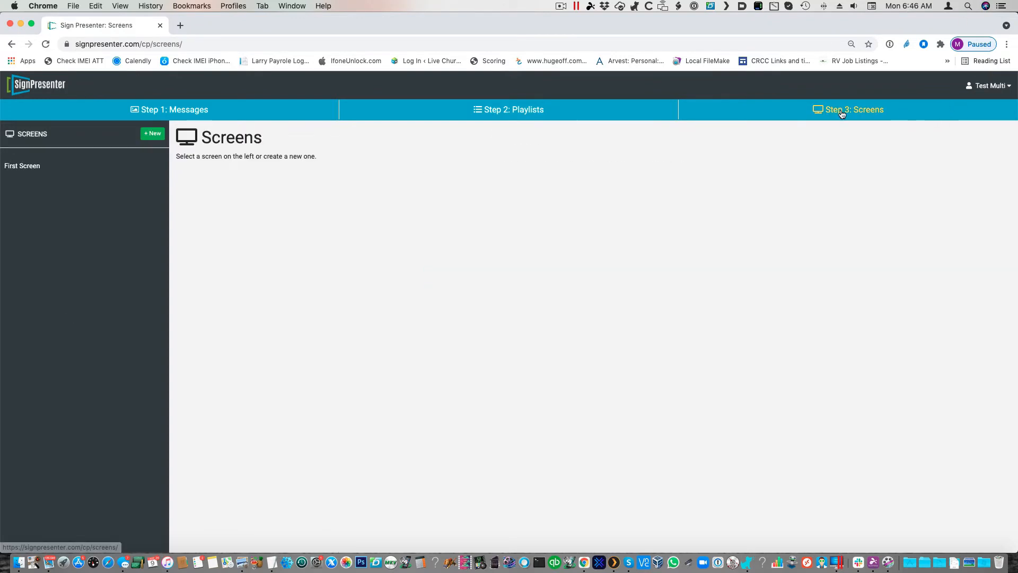
Step: Switch to the New department's account and open its screens
{"action": "left_click", "coordinate": [990, 86]}
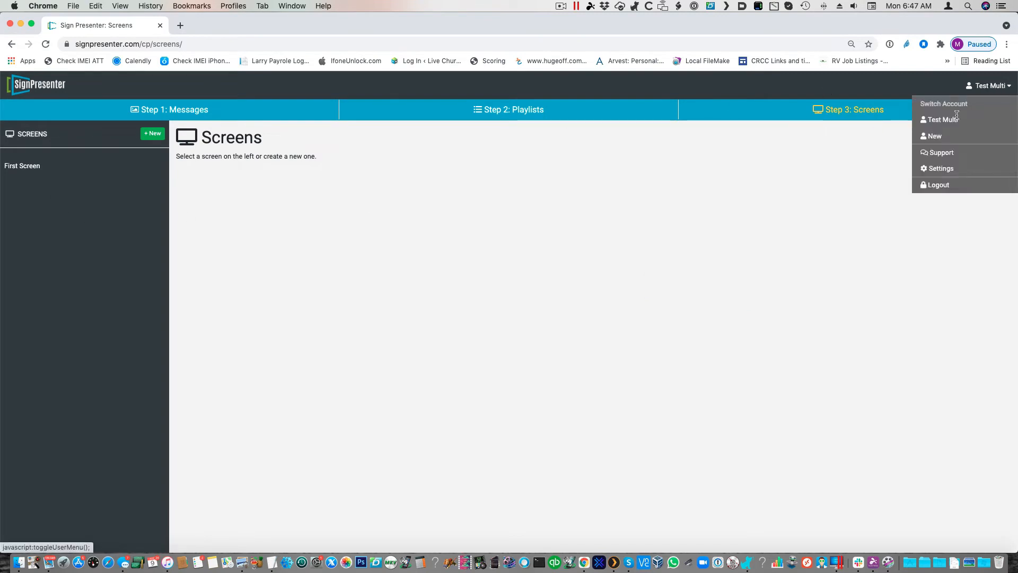
{"action": "left_click", "coordinate": [934, 136]}
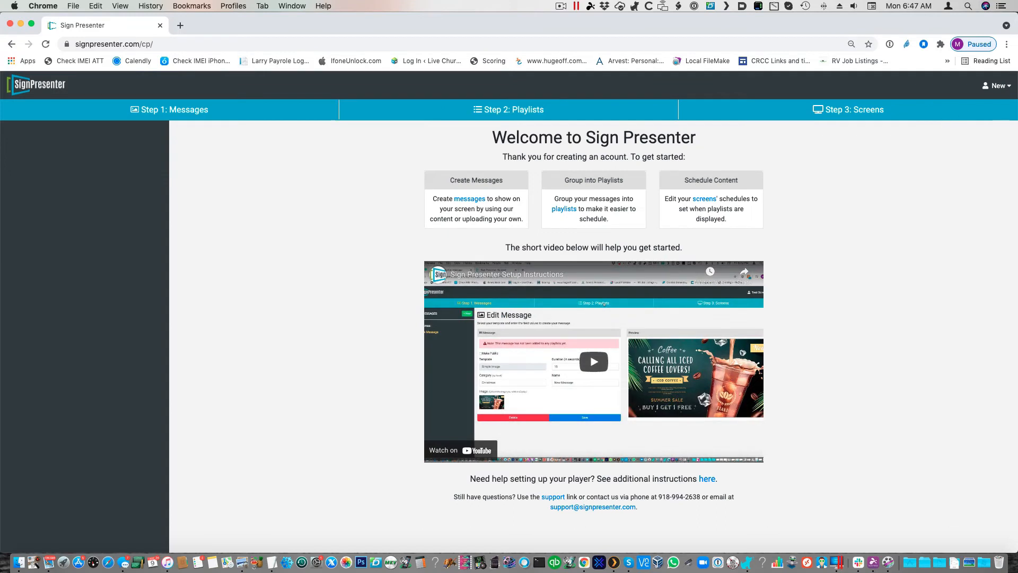
{"action": "left_click", "coordinate": [878, 117]}
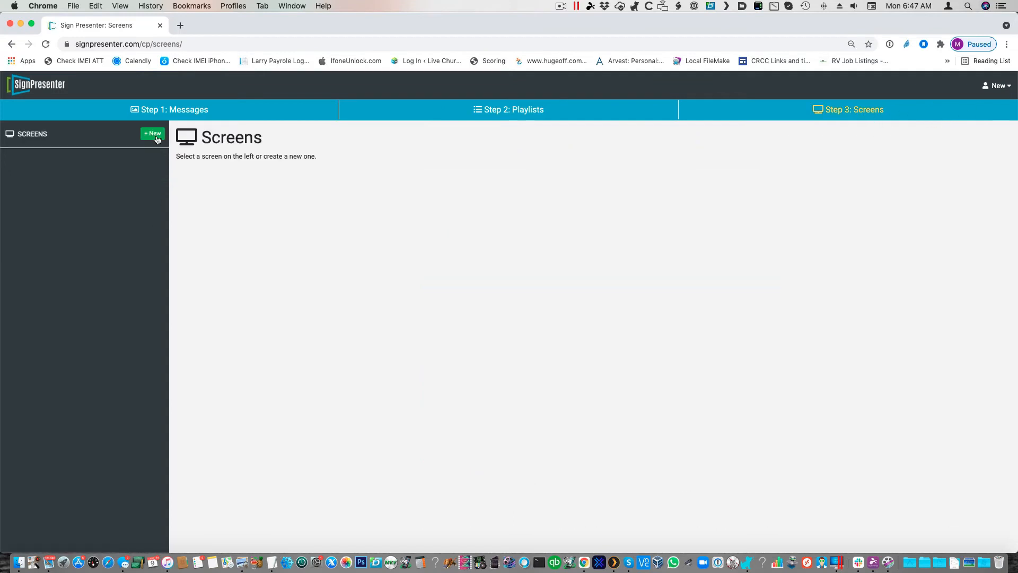
Step: Add a screen named New Screen to the New department, accepting the monthly screen fee, and save it
{"action": "left_click", "coordinate": [157, 138]}
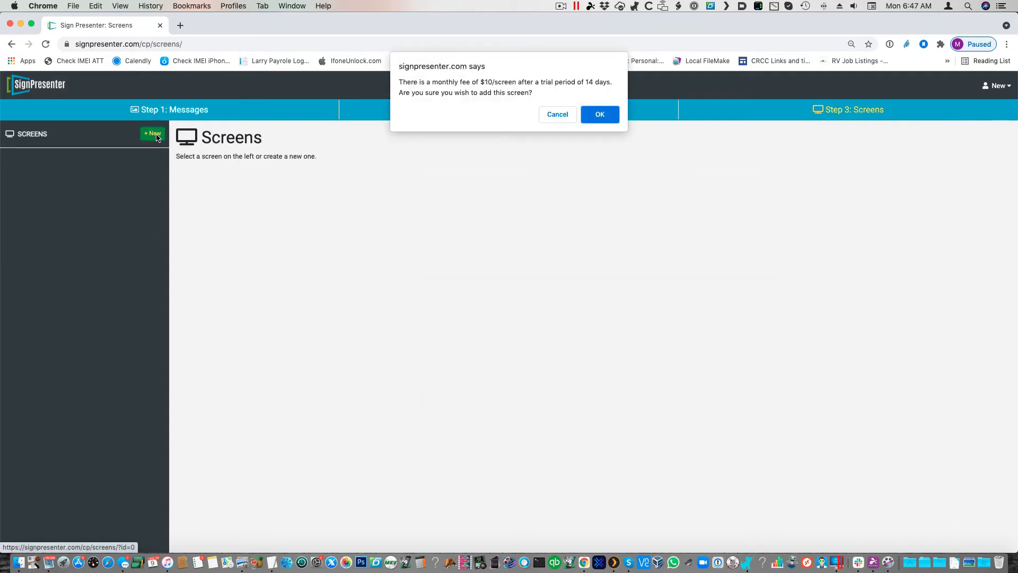
{"action": "left_click", "coordinate": [599, 115]}
{"action": "left_click", "coordinate": [253, 201]}
{"action": "type", "text": "New "}
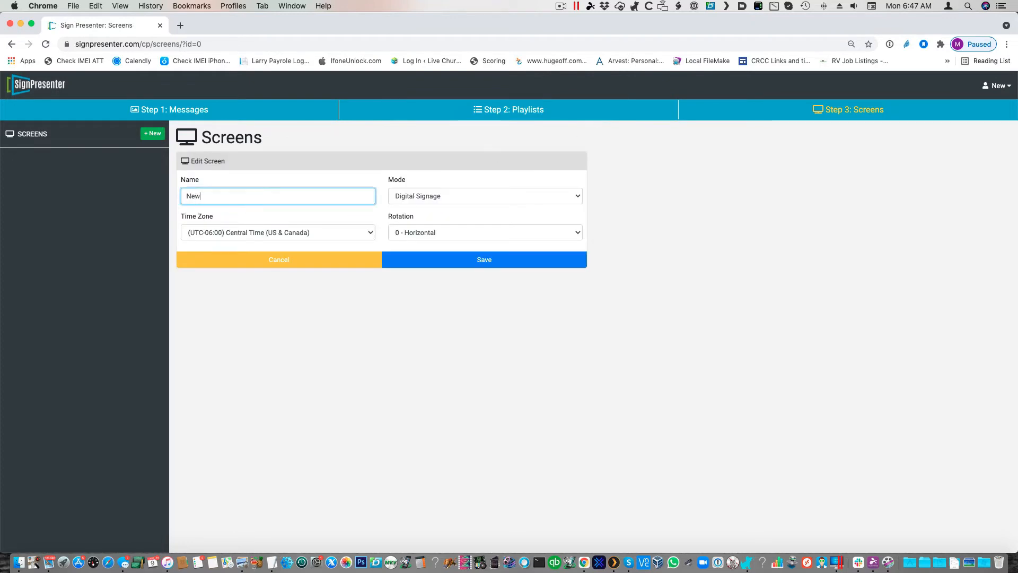
{"action": "type", "text": "Screen"}
{"action": "left_click", "coordinate": [411, 255]}
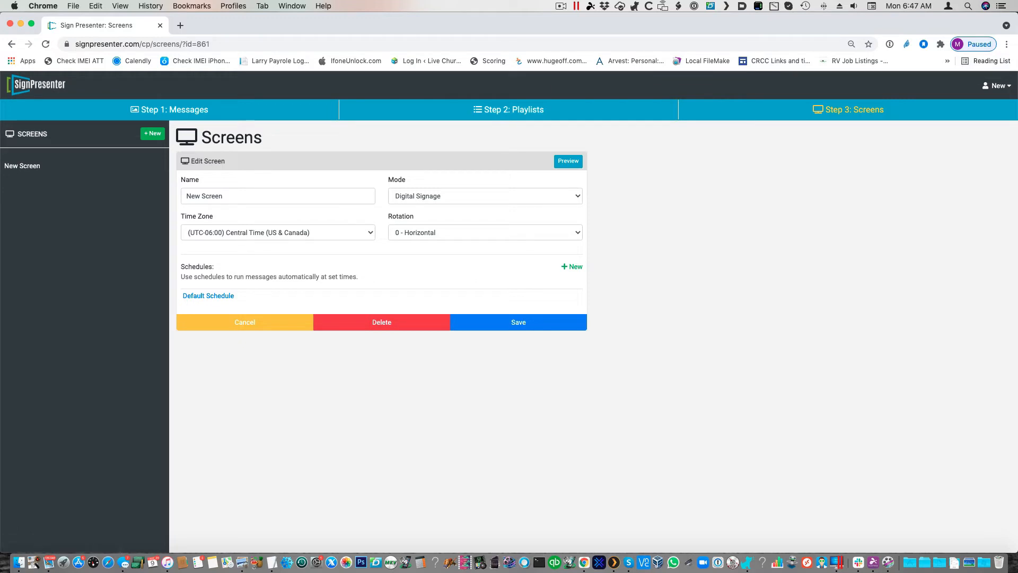
Step: Switch to the Test Multi department and create a new custom playlist with the Horizontal 16:9 layout
{"action": "left_click", "coordinate": [995, 86]}
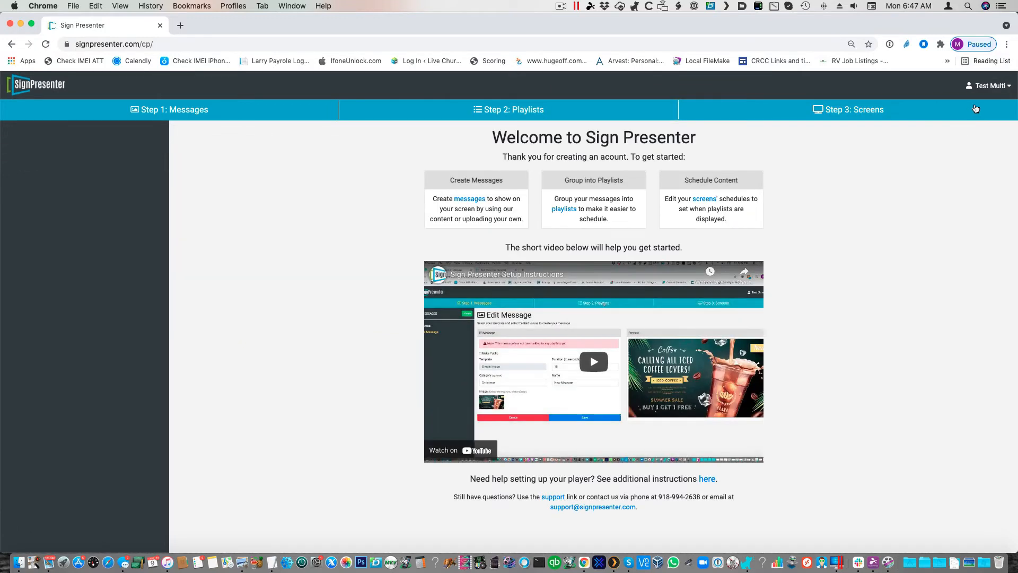
{"action": "left_click", "coordinate": [523, 108]}
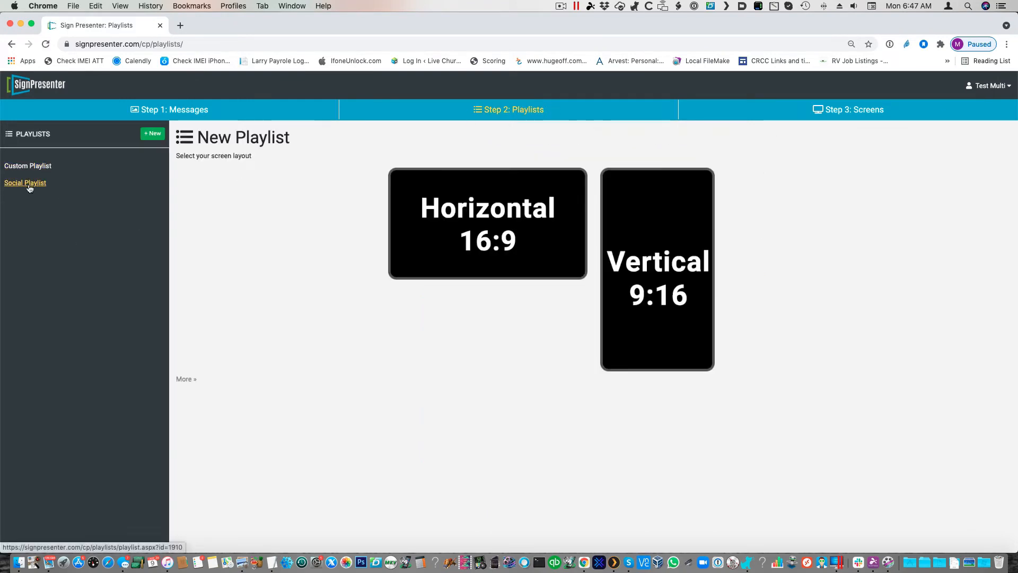
{"action": "left_click", "coordinate": [475, 204]}
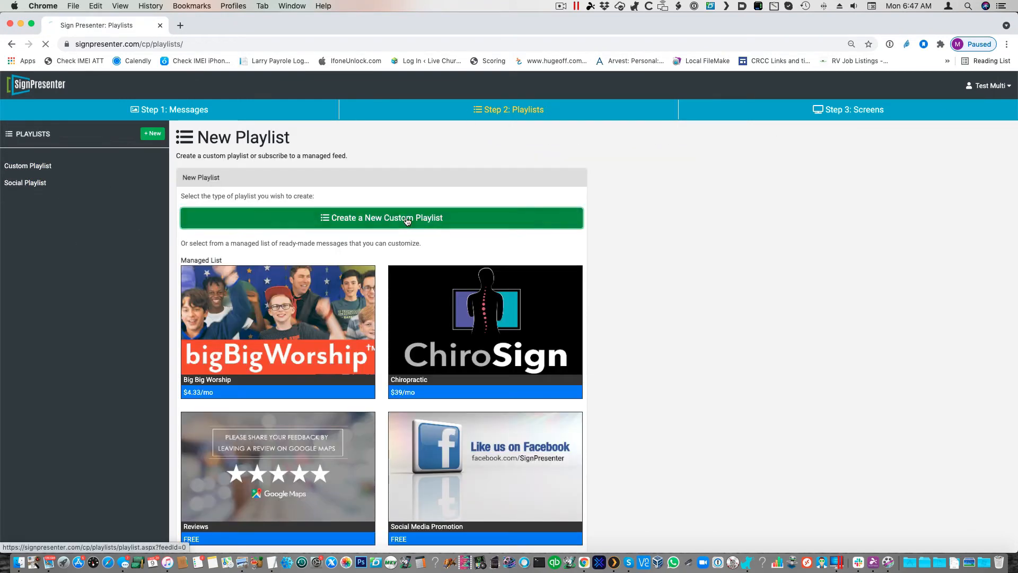
{"action": "left_click", "coordinate": [391, 218]}
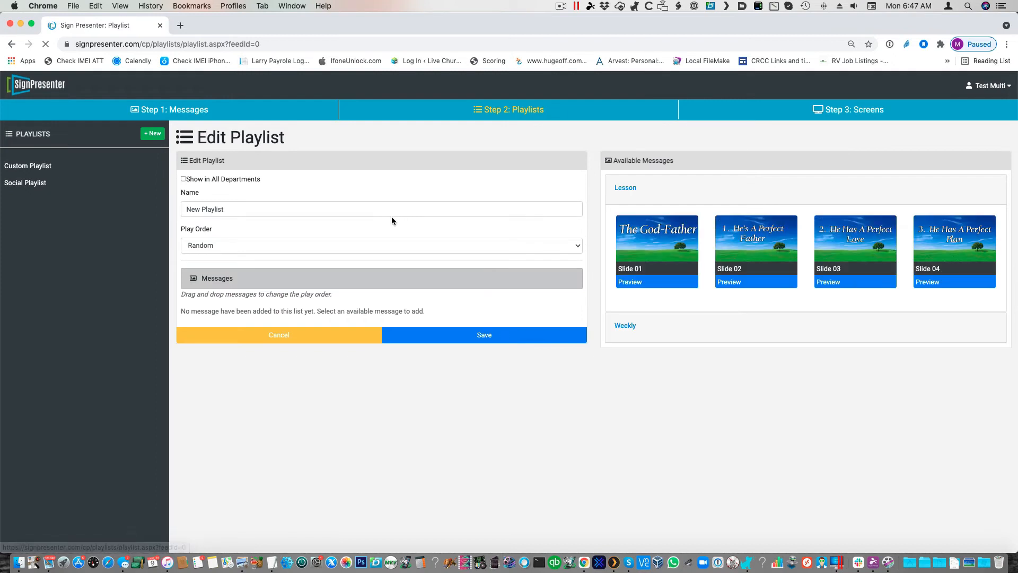
Step: Add Slide 01, Slide 02, New Message and New Message 2 to the new playlist and save it
{"action": "left_click", "coordinate": [653, 249]}
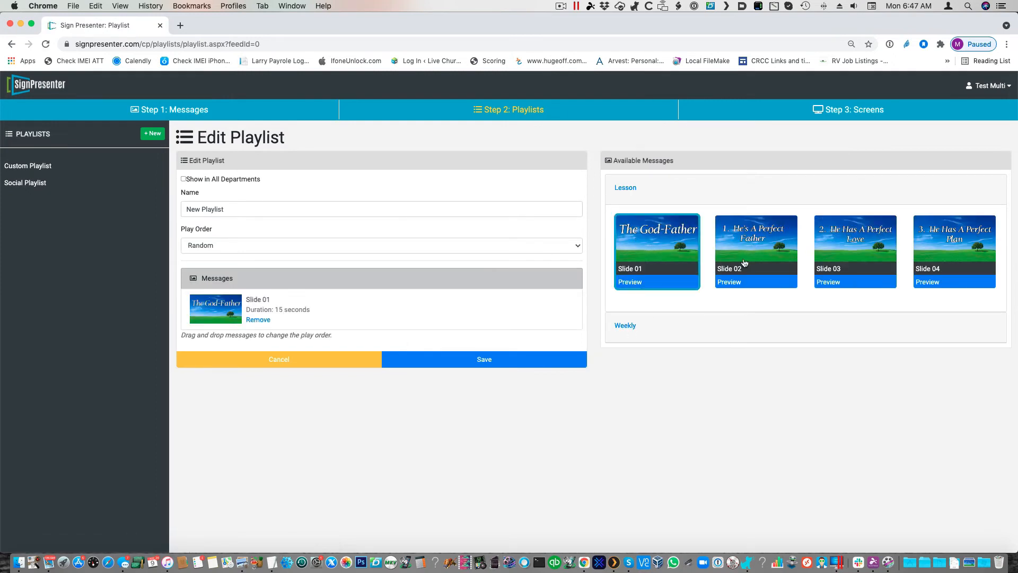
{"action": "left_click", "coordinate": [757, 251]}
{"action": "left_click", "coordinate": [625, 325]}
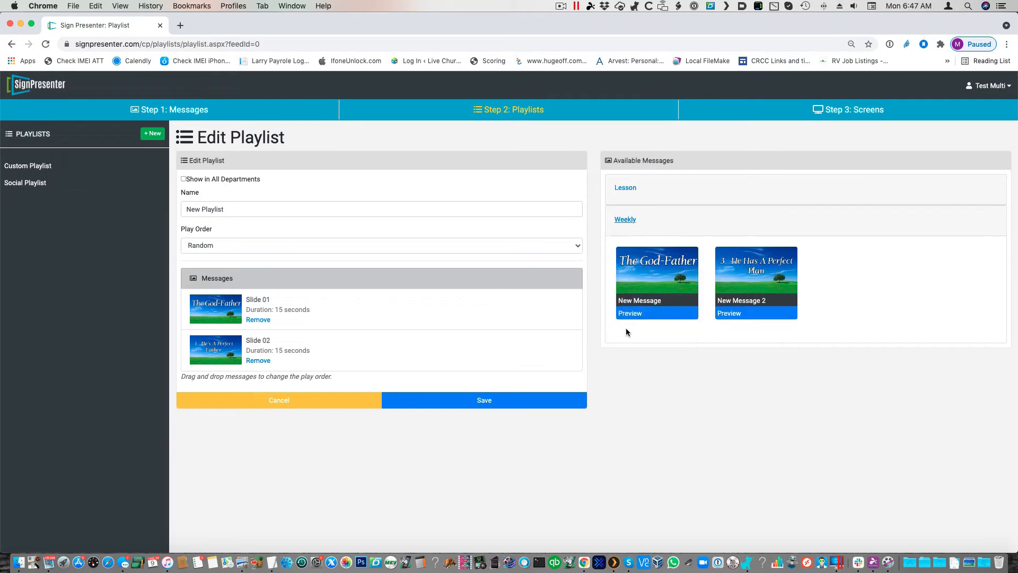
{"action": "left_click", "coordinate": [657, 276]}
{"action": "left_click", "coordinate": [748, 275]}
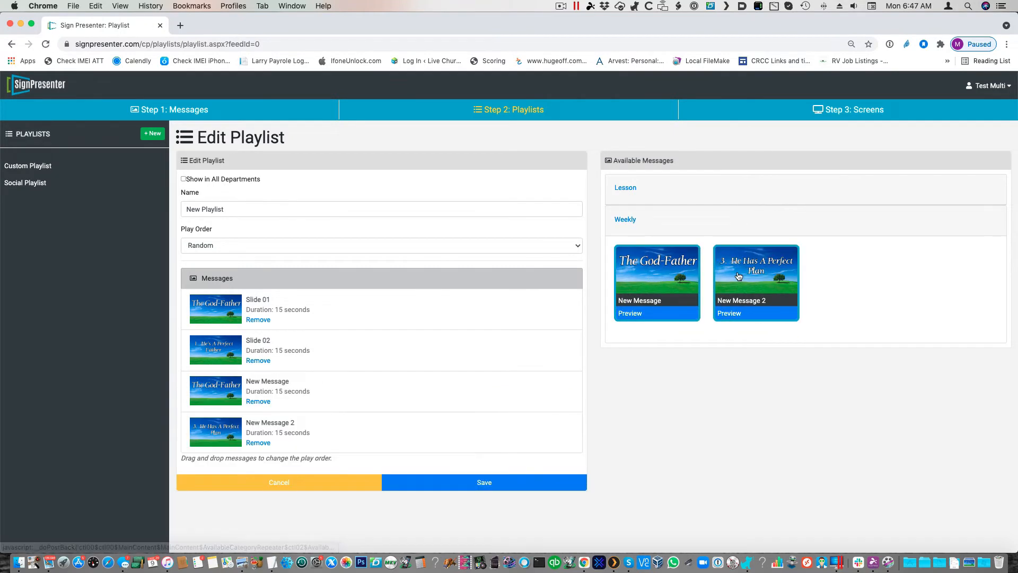
{"action": "left_click", "coordinate": [512, 483]}
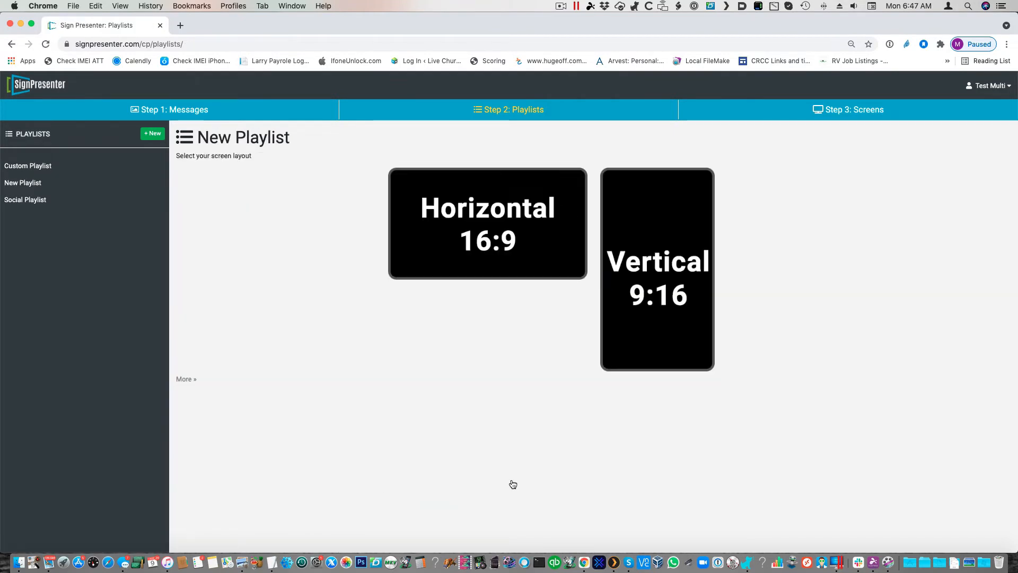
Step: Share New Playlist by enabling Show in All Departments and save it
{"action": "left_click", "coordinate": [21, 184]}
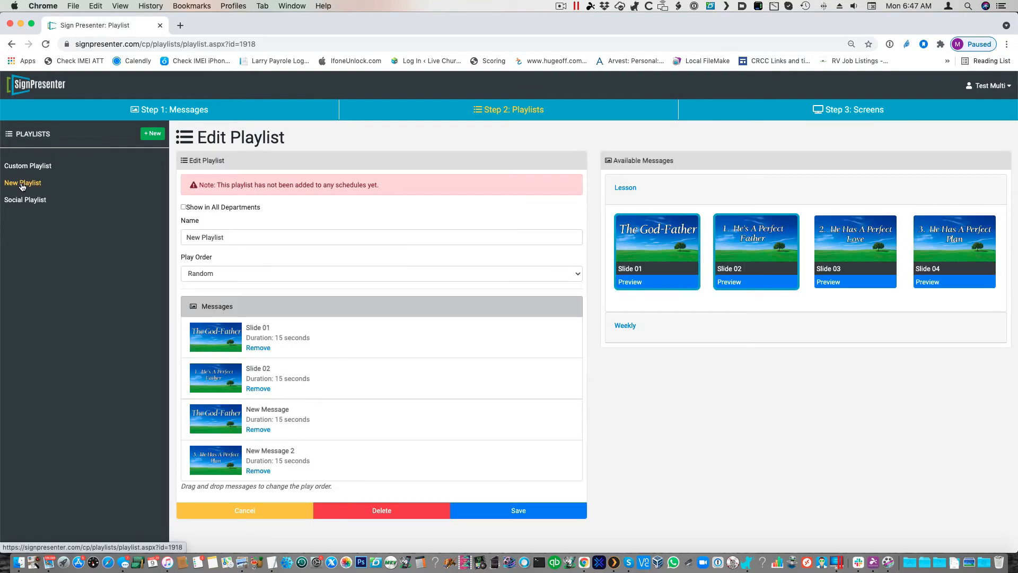
{"action": "left_click", "coordinate": [183, 207]}
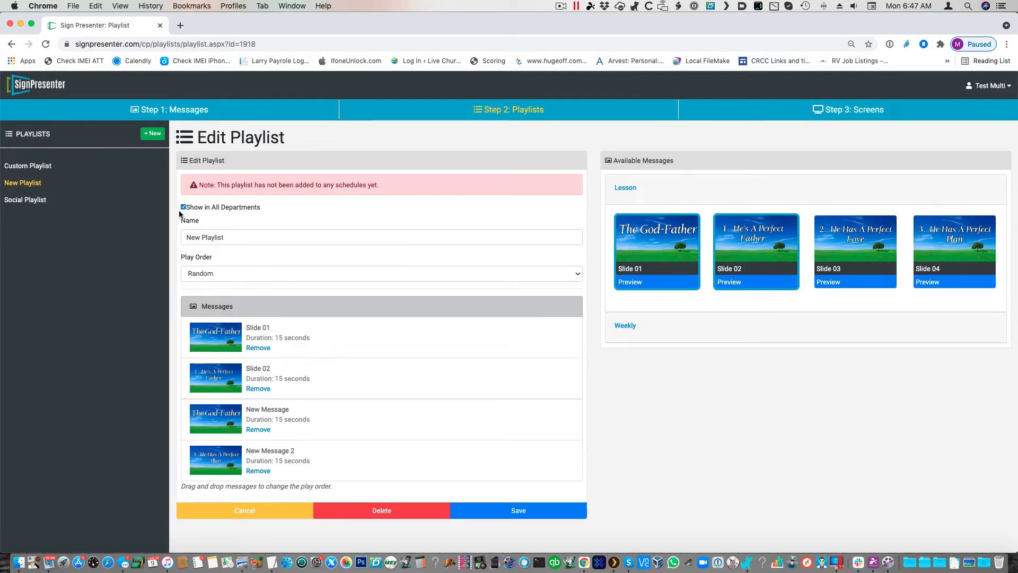
{"action": "left_click", "coordinate": [549, 512]}
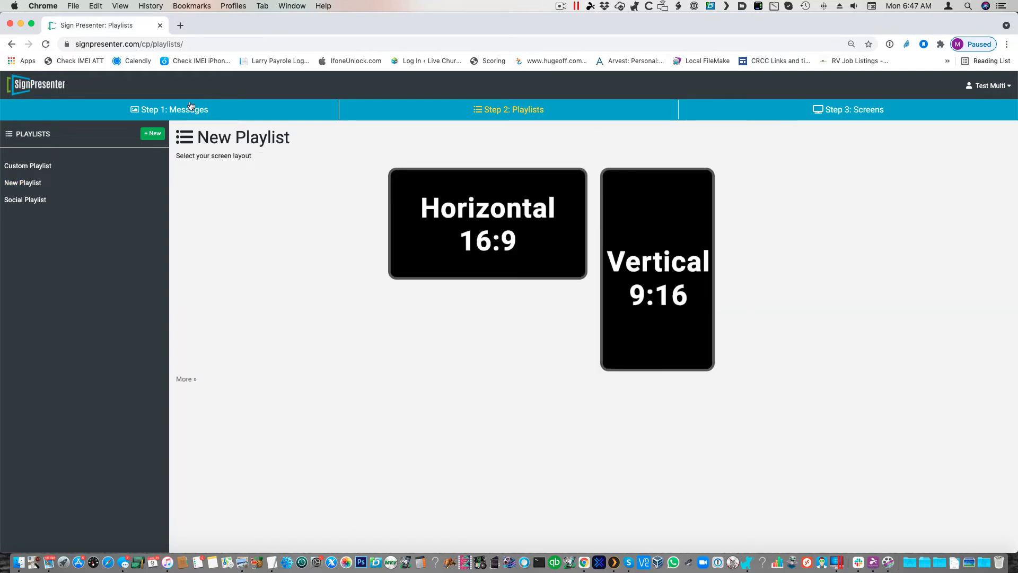
Step: Check the Show in All Departments setting of the Slide 01, Local Weather and Slide 02 messages
{"action": "left_click", "coordinate": [191, 108]}
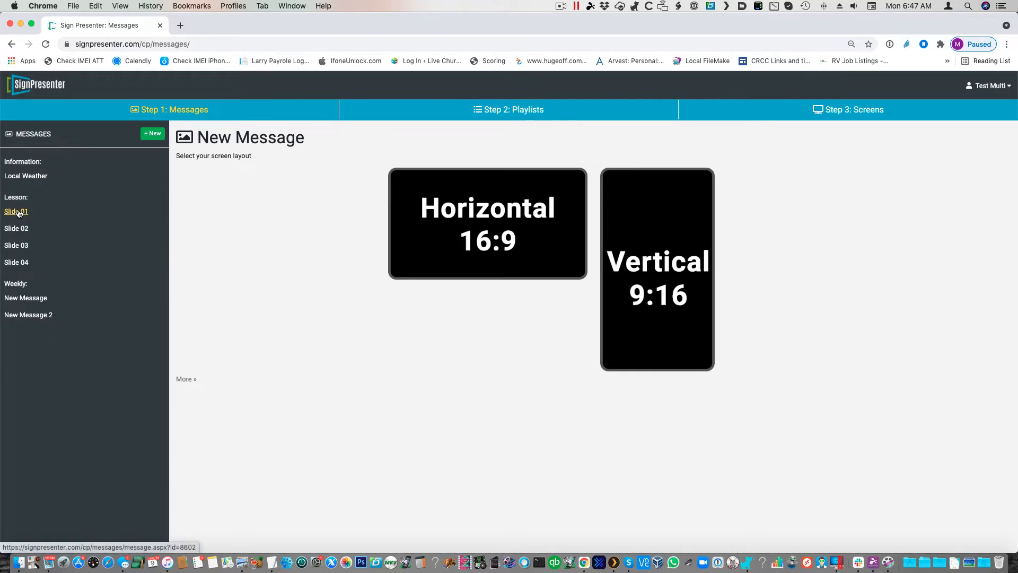
{"action": "left_click", "coordinate": [19, 213]}
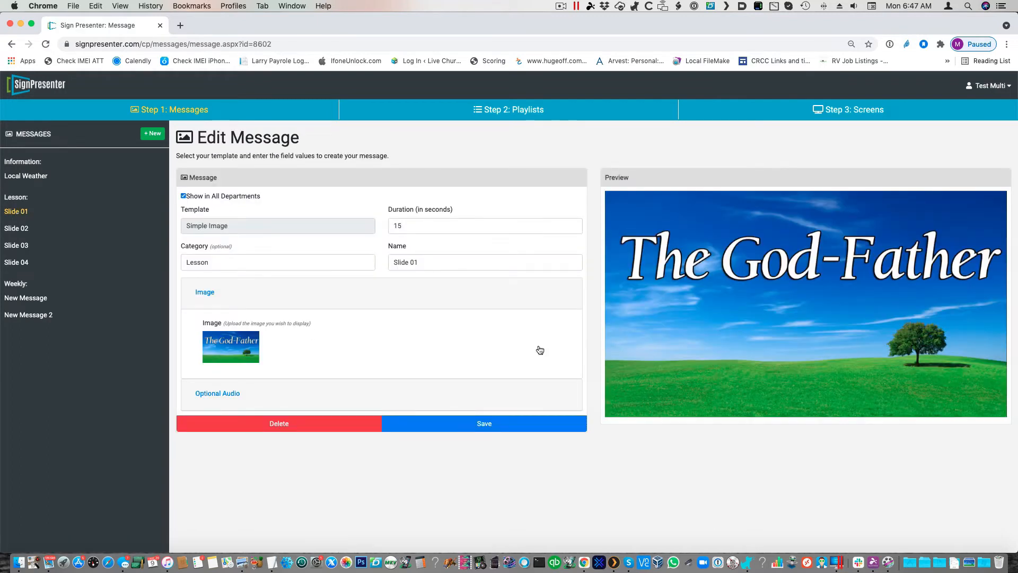
{"action": "left_click", "coordinate": [482, 422]}
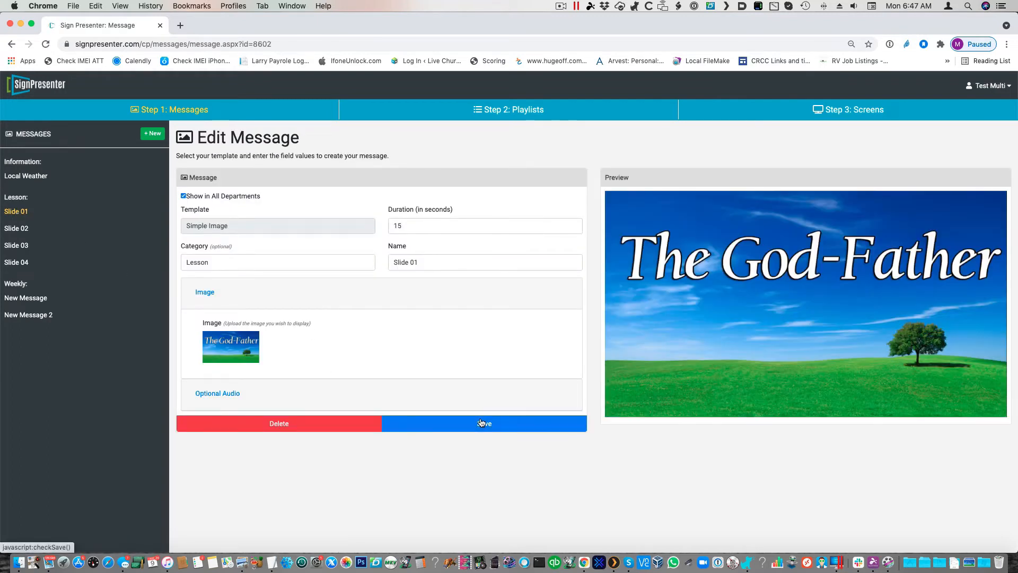
{"action": "left_click", "coordinate": [26, 176]}
{"action": "left_click", "coordinate": [226, 196]}
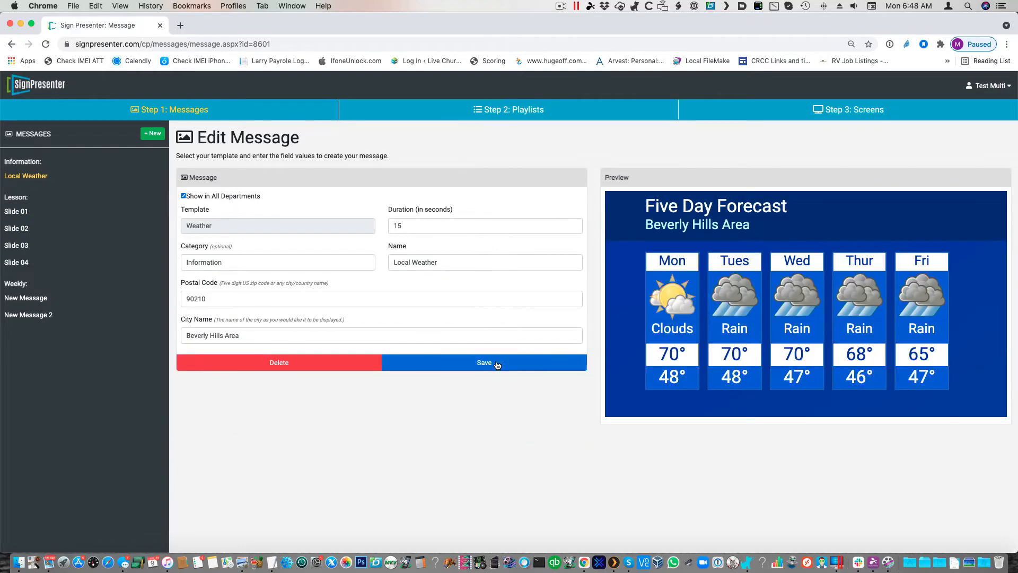
{"action": "left_click", "coordinate": [16, 228]}
{"action": "left_click", "coordinate": [231, 196]}
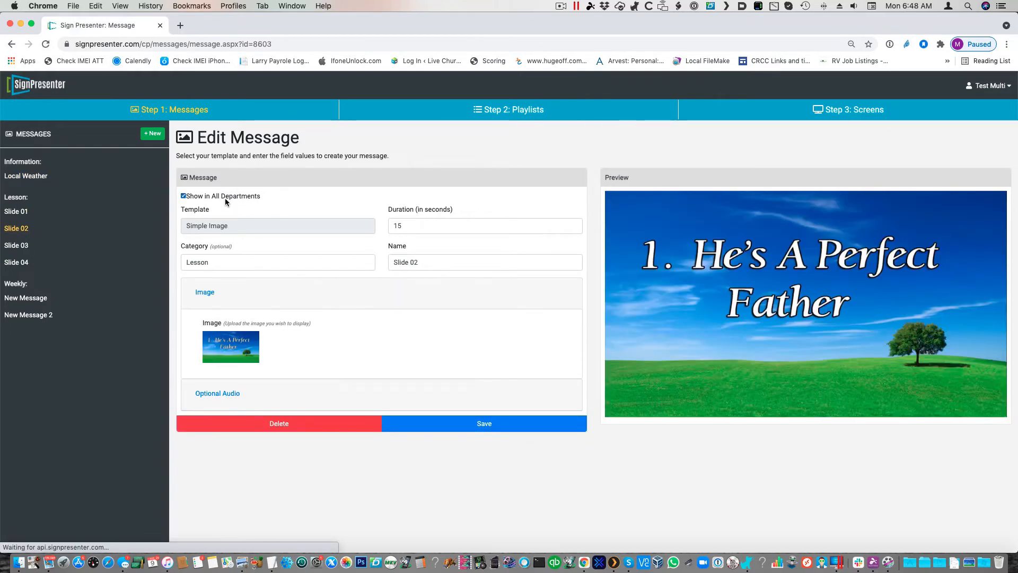
{"action": "left_click", "coordinate": [495, 428]}
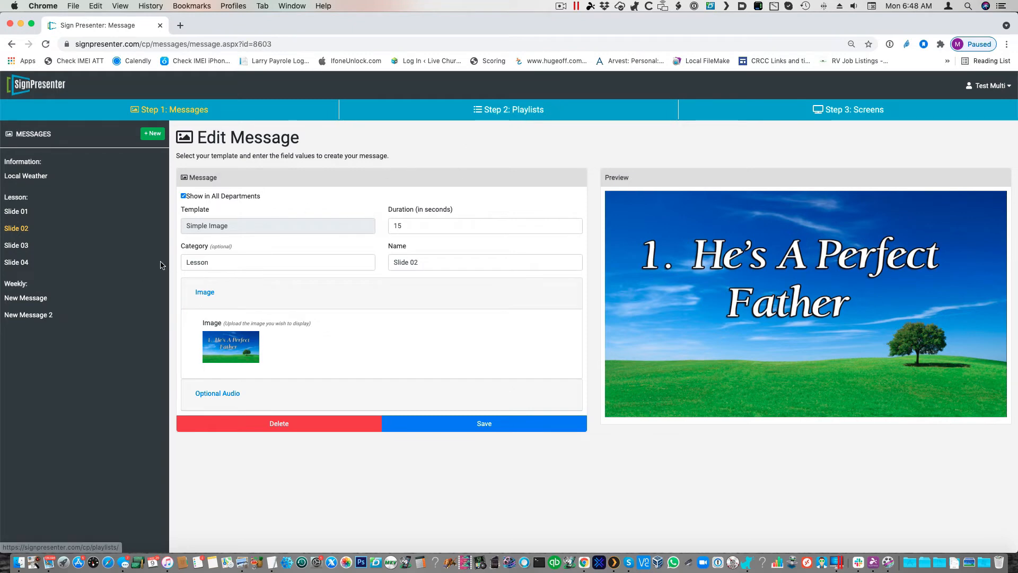
Step: Review New Playlist's messages and sharing setting in Test Multi, and view the New department's playlists for comparison
{"action": "left_click", "coordinate": [514, 111]}
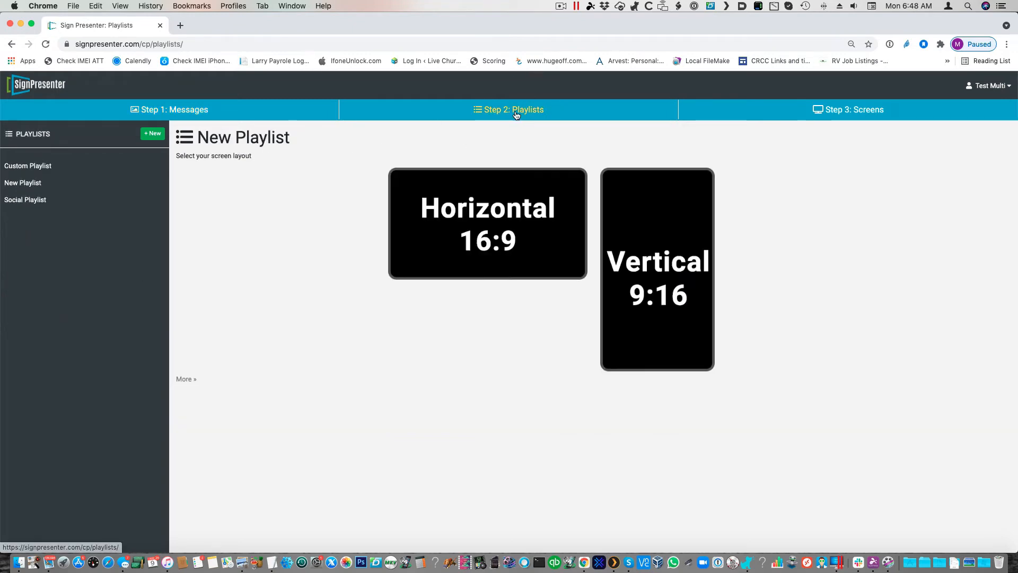
{"action": "left_click", "coordinate": [32, 185]}
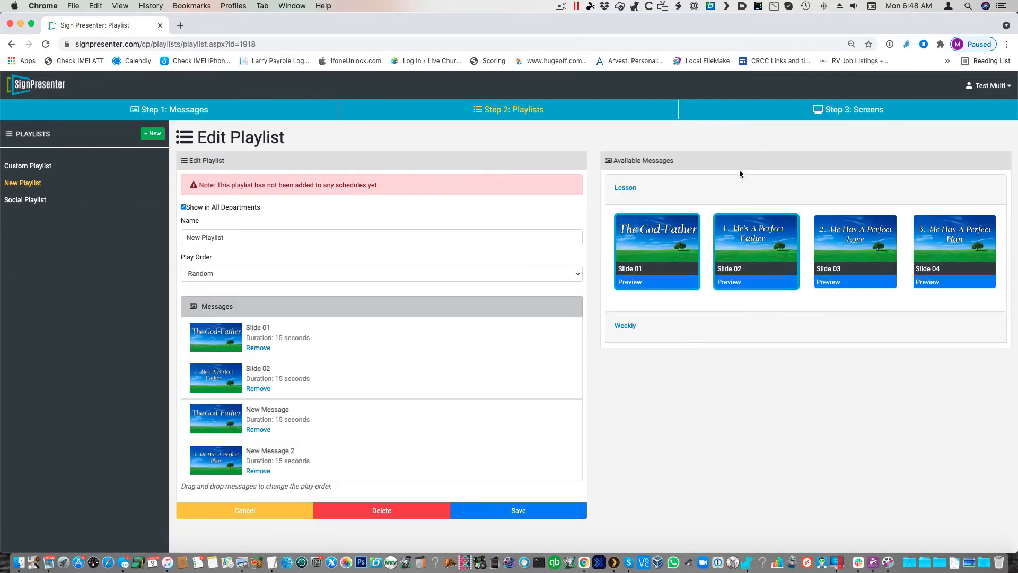
{"action": "left_click", "coordinate": [983, 92]}
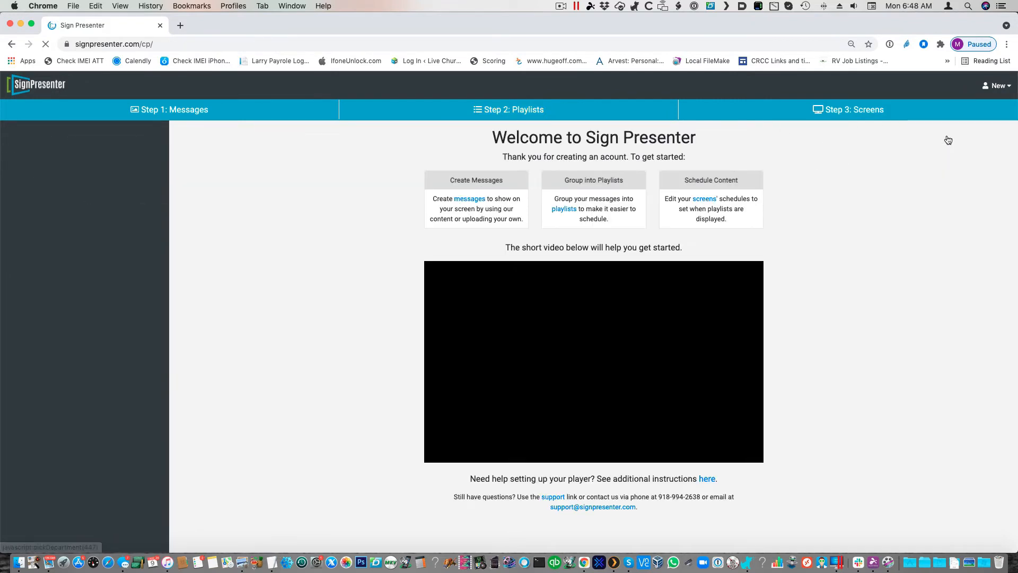
{"action": "left_click", "coordinate": [508, 115]}
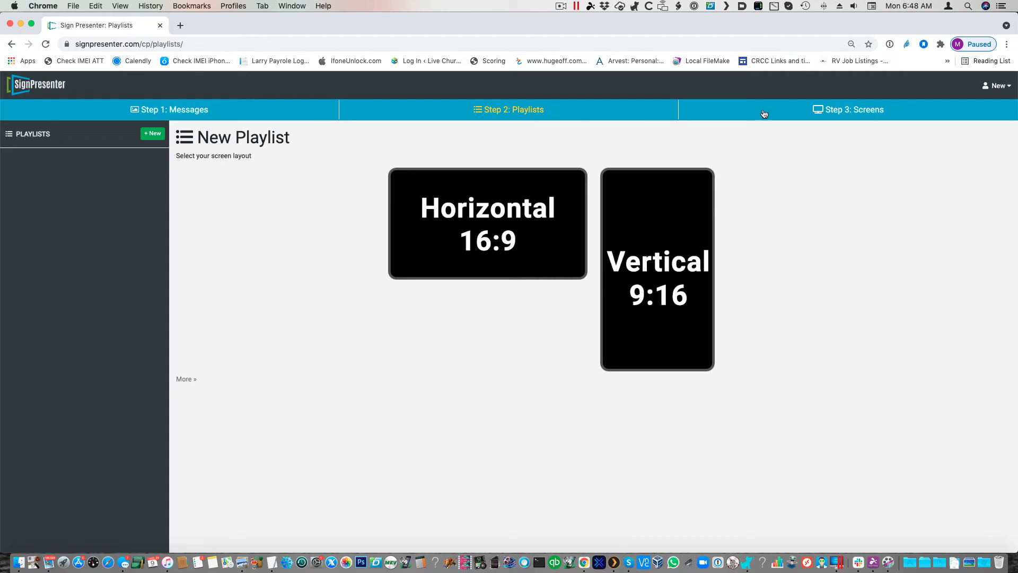
Step: Set New Screen's Default Schedule to 24/7 with New Playlist under What's Playing and save the schedule
{"action": "left_click", "coordinate": [836, 109]}
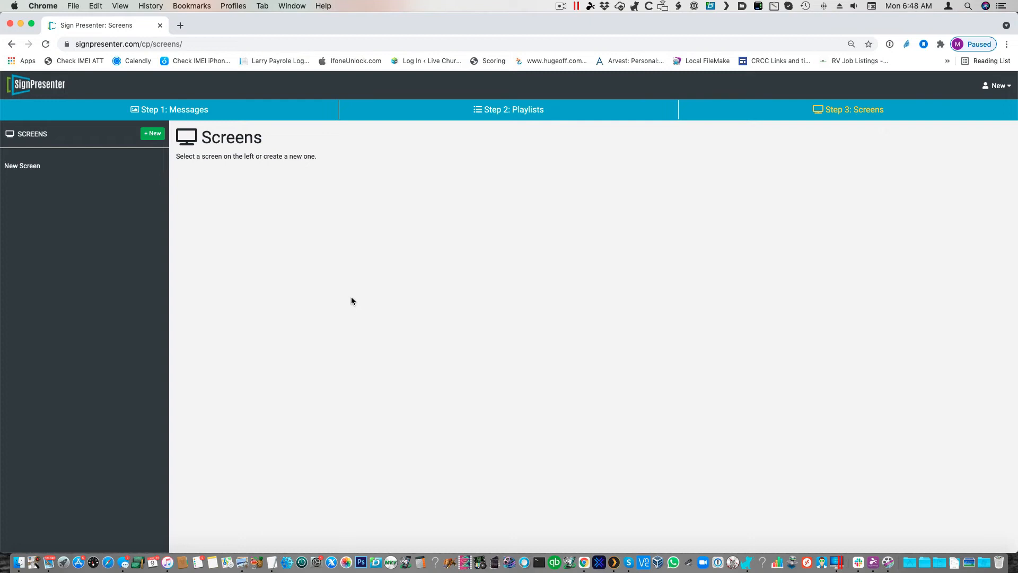
{"action": "left_click", "coordinate": [7, 167]}
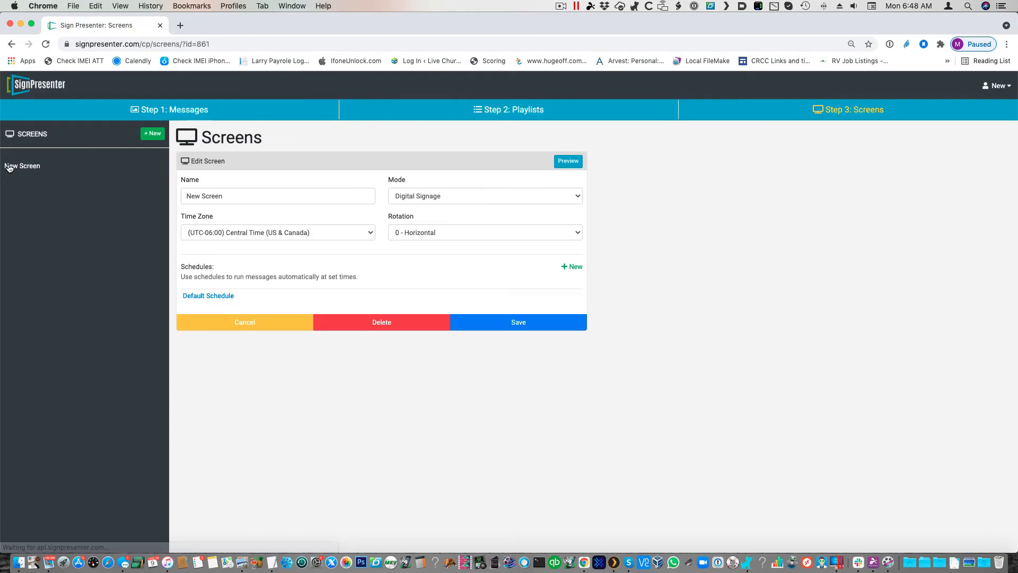
{"action": "left_click", "coordinate": [210, 295]}
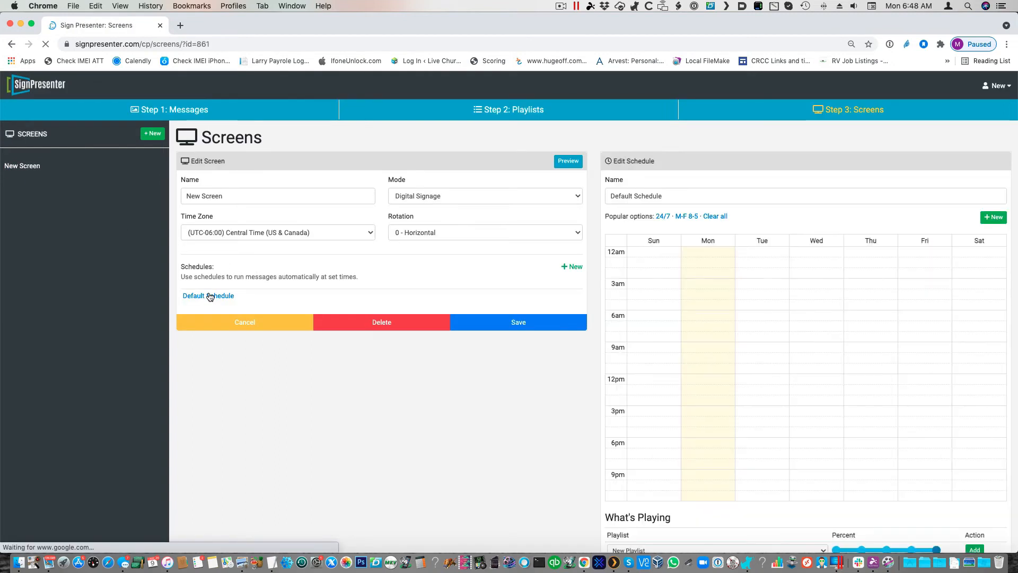
{"action": "left_click", "coordinate": [663, 218]}
{"action": "scroll", "coordinate": [665, 221], "scroll_direction": "down", "scroll_amount": 5}
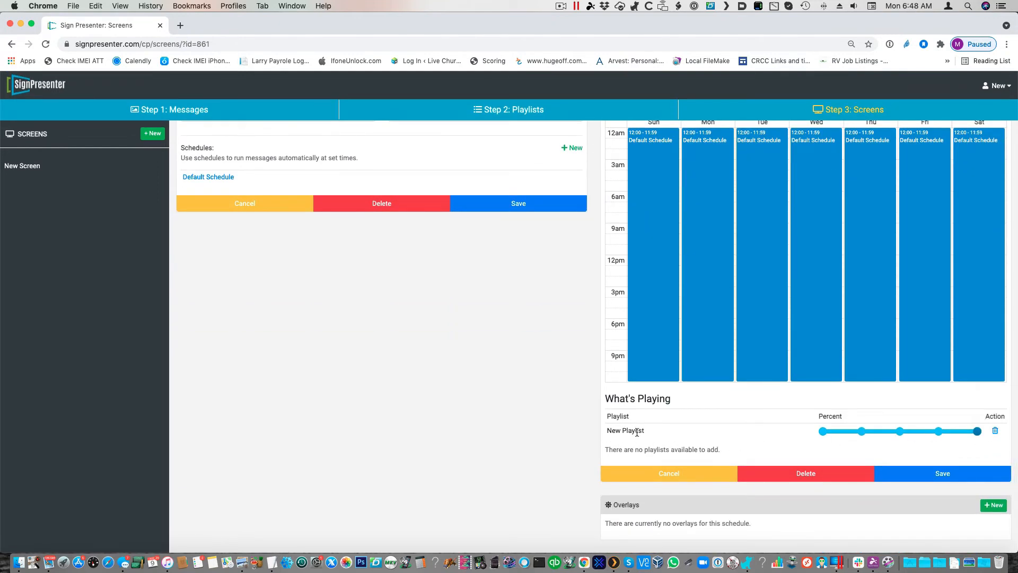
{"action": "left_click", "coordinate": [950, 478]}
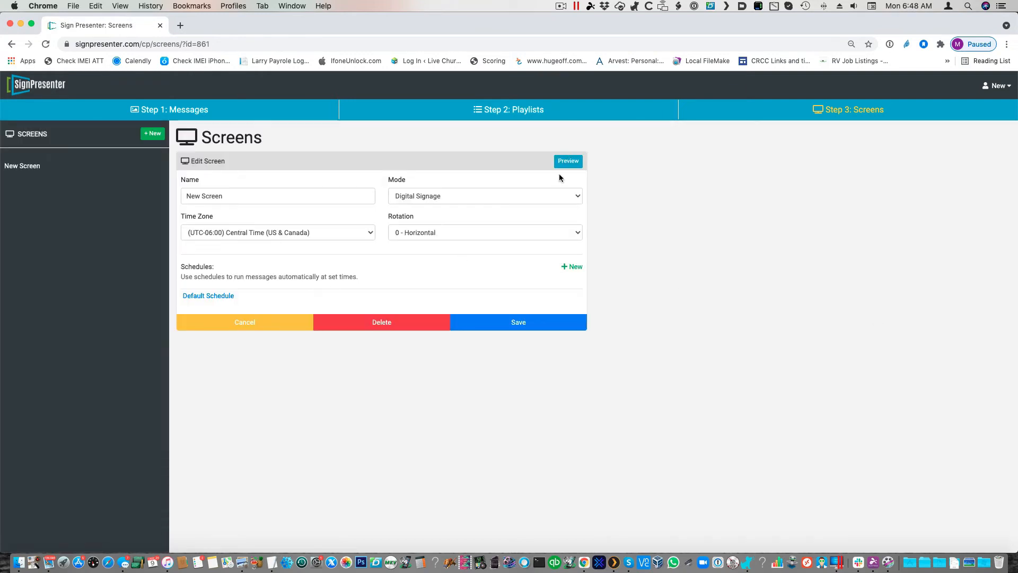
Step: Set New Screen's mode to Both and save the screen
{"action": "left_click", "coordinate": [553, 196]}
{"action": "left_click", "coordinate": [528, 212]}
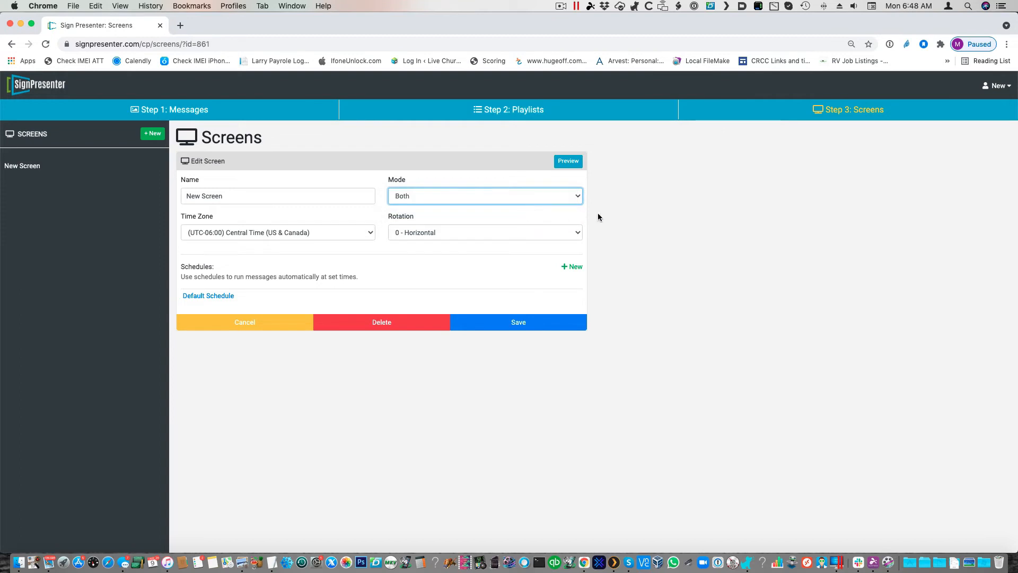
{"action": "left_click", "coordinate": [540, 324]}
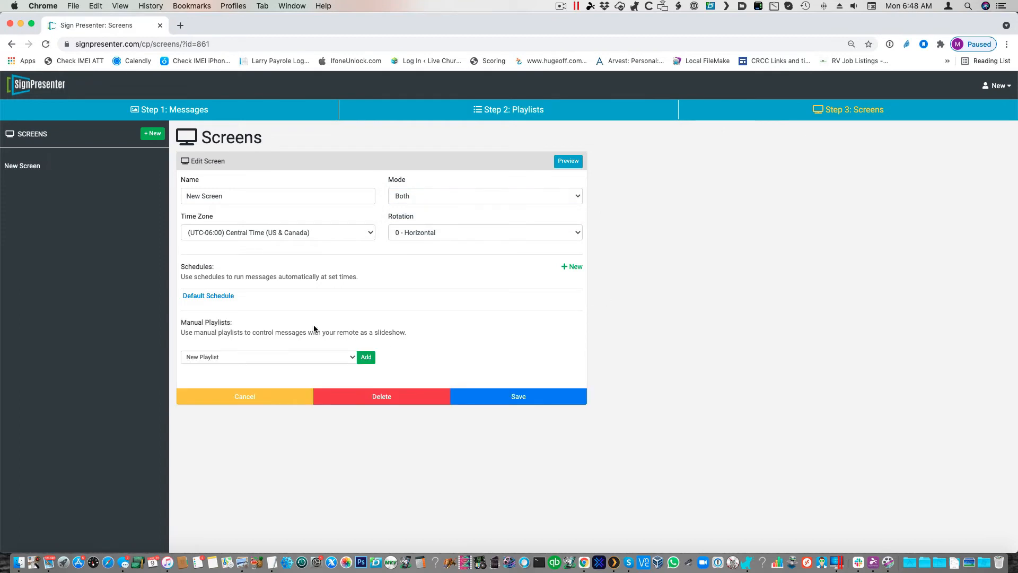
Step: Add New Playlist to New Screen's manual playlists, save the screen, and review its Default Schedule
{"action": "left_click", "coordinate": [334, 354]}
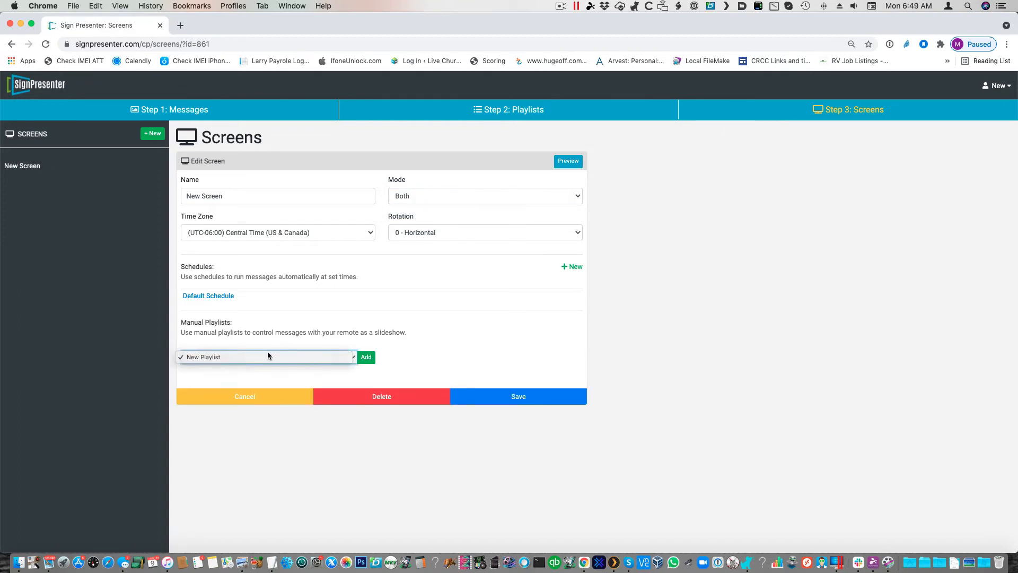
{"action": "left_click", "coordinate": [411, 338]}
{"action": "left_click", "coordinate": [367, 358]}
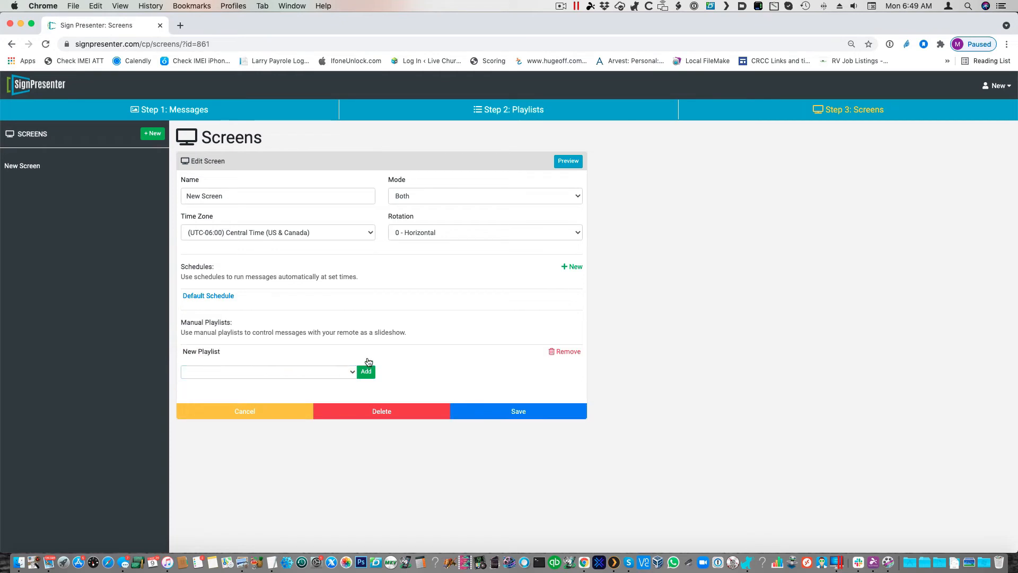
{"action": "left_click", "coordinate": [546, 411]}
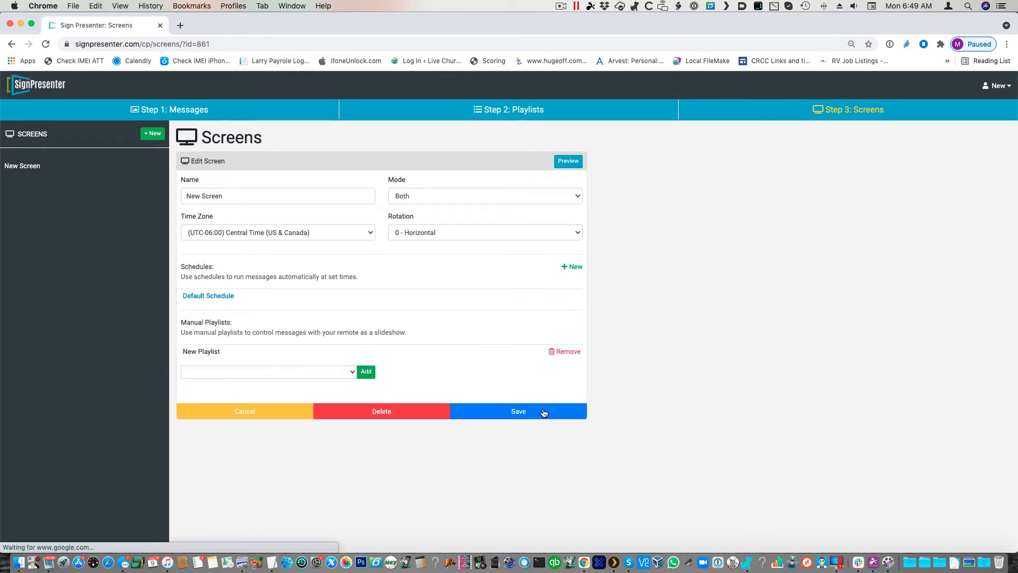
{"action": "left_click", "coordinate": [201, 298]}
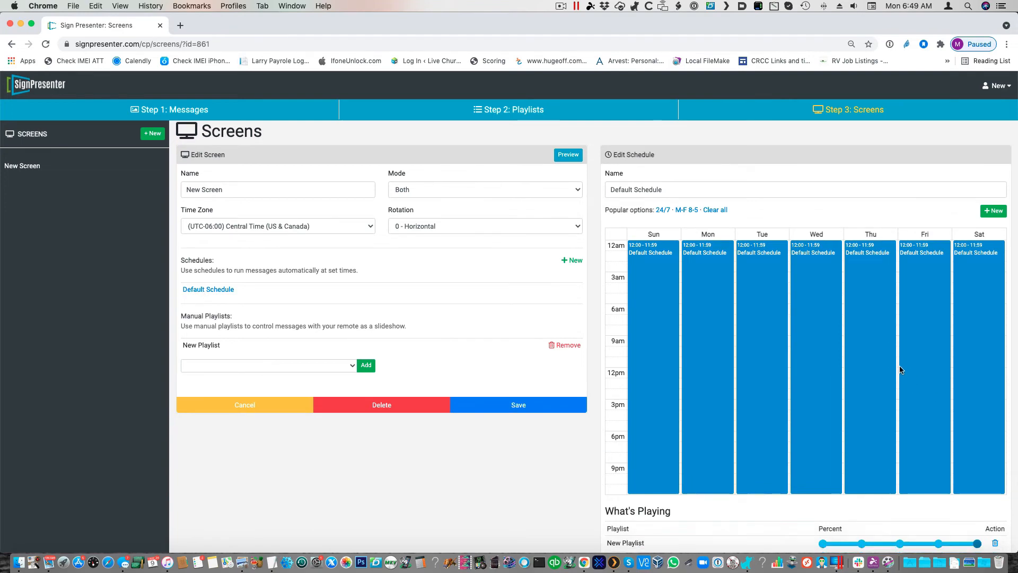
{"action": "scroll", "coordinate": [900, 370], "scroll_direction": "down", "scroll_amount": 5}
Step: Create a custom Horizontal 16:9 playlist in the New department containing Slide 01 and Slide 02, and save it
{"action": "left_click", "coordinate": [529, 106]}
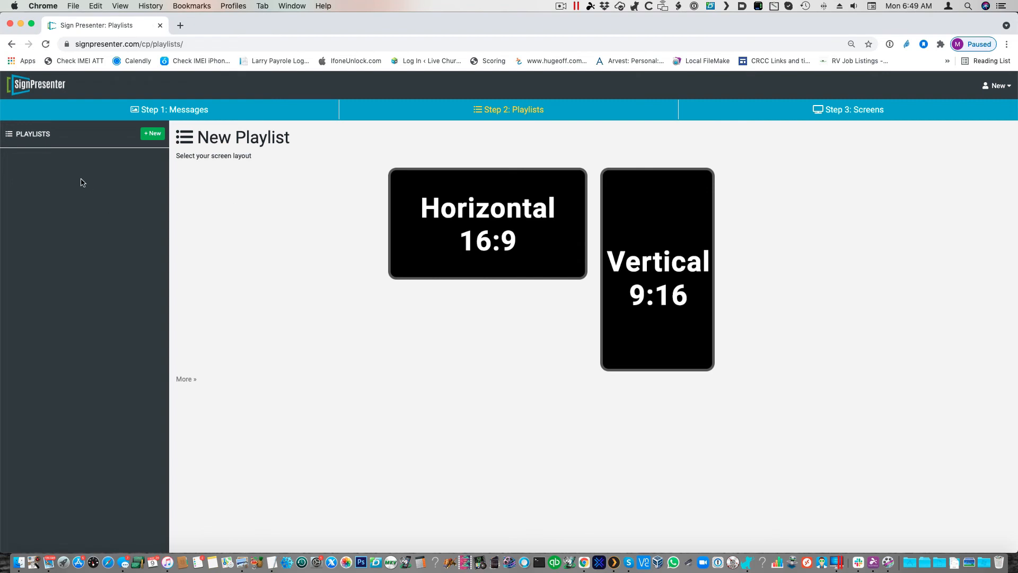
{"action": "left_click", "coordinate": [458, 210]}
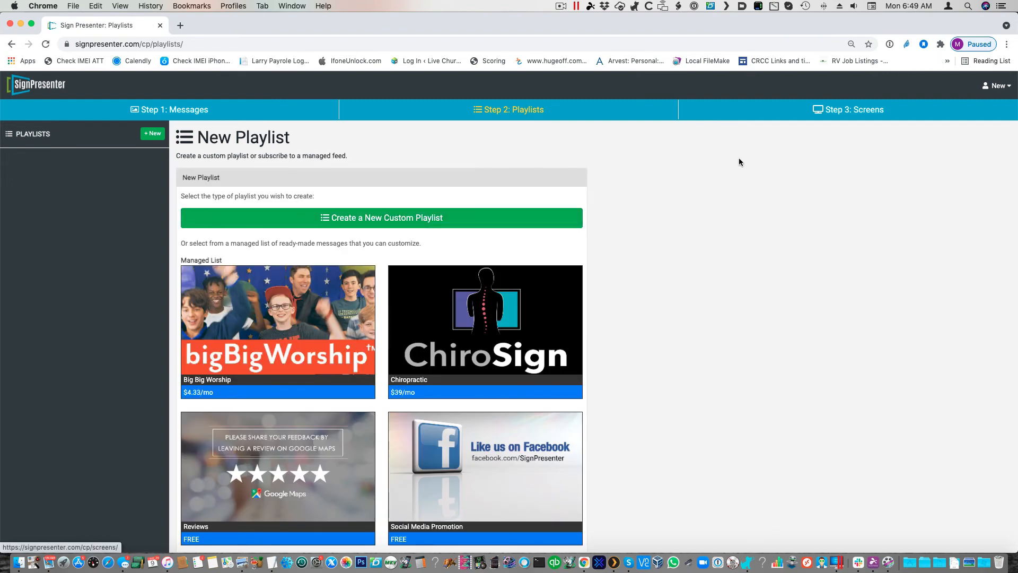
{"action": "left_click", "coordinate": [349, 216]}
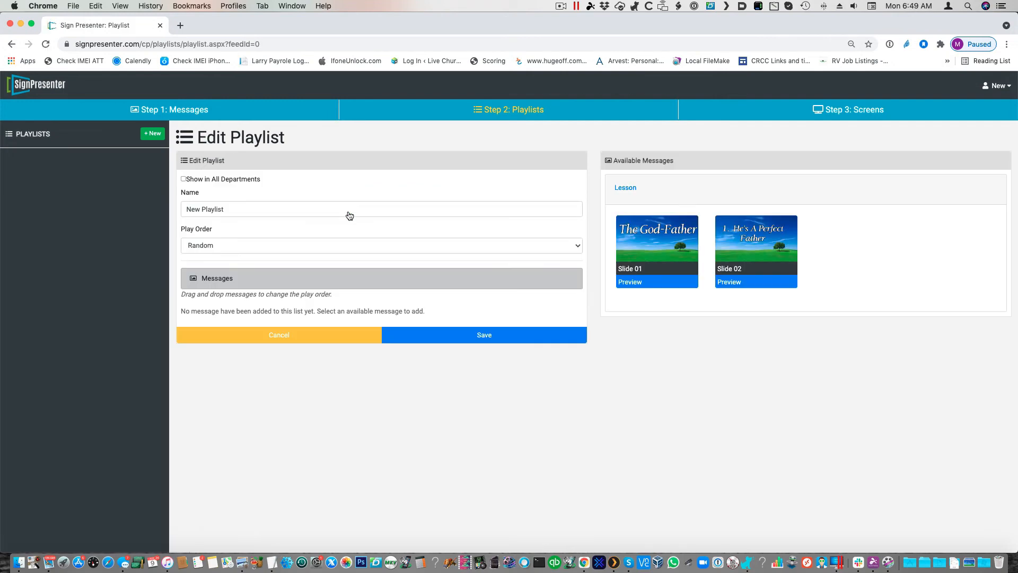
{"action": "left_click", "coordinate": [654, 244]}
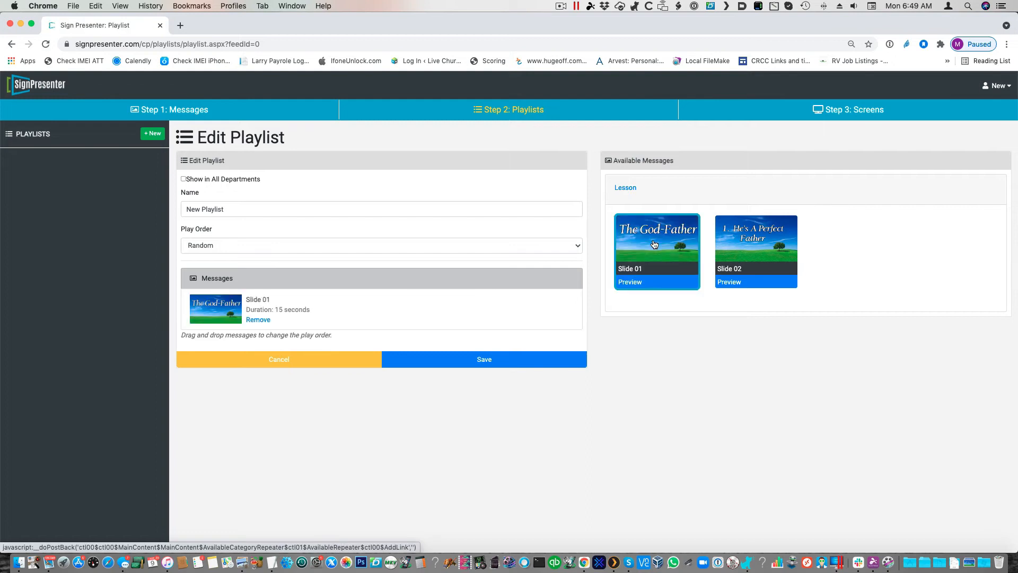
{"action": "left_click", "coordinate": [770, 248]}
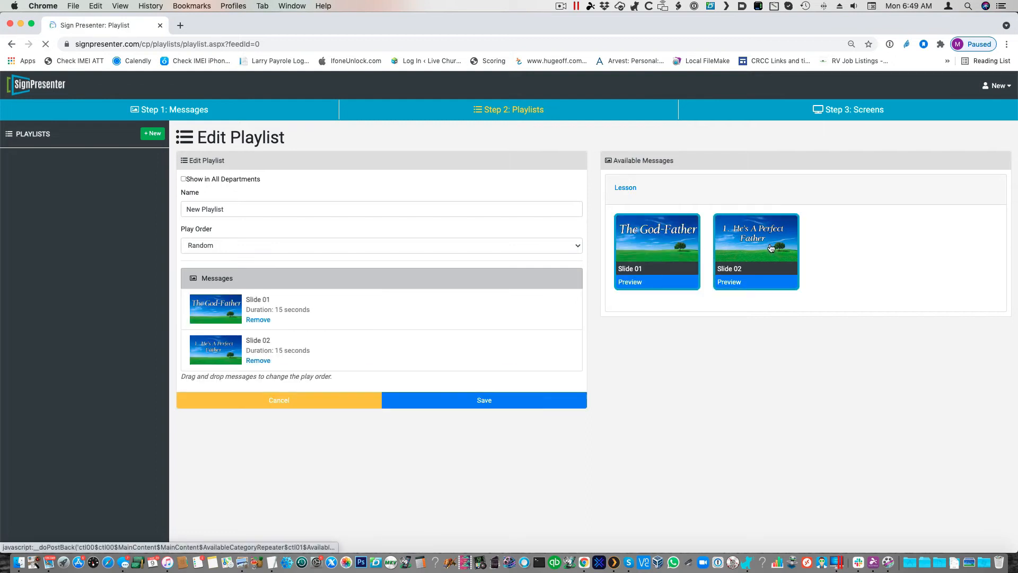
{"action": "left_click", "coordinate": [522, 400]}
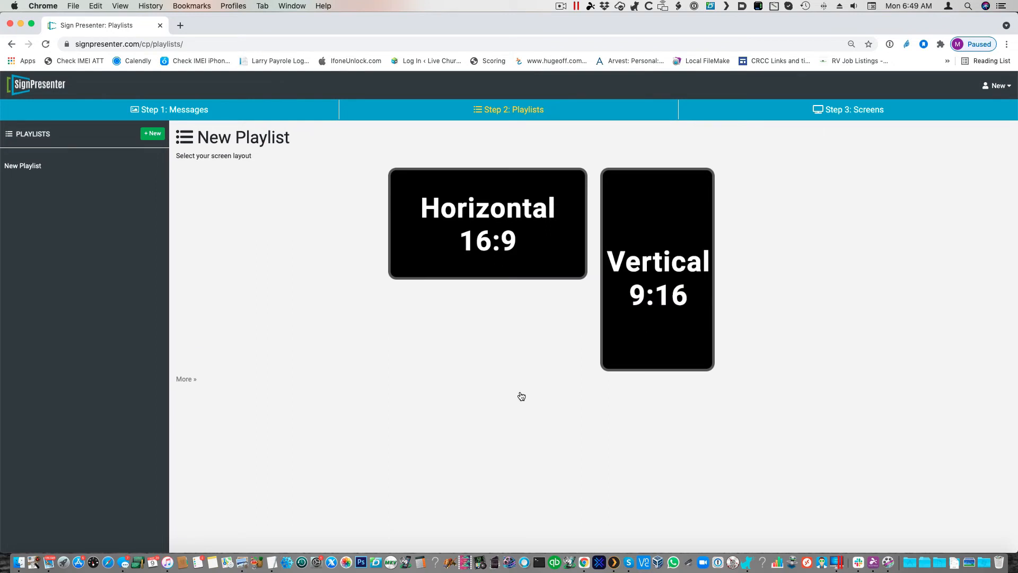
Step: In the Test Multi department, enable Show in All Departments for New Message 2 and save it
{"action": "left_click", "coordinate": [1000, 85]}
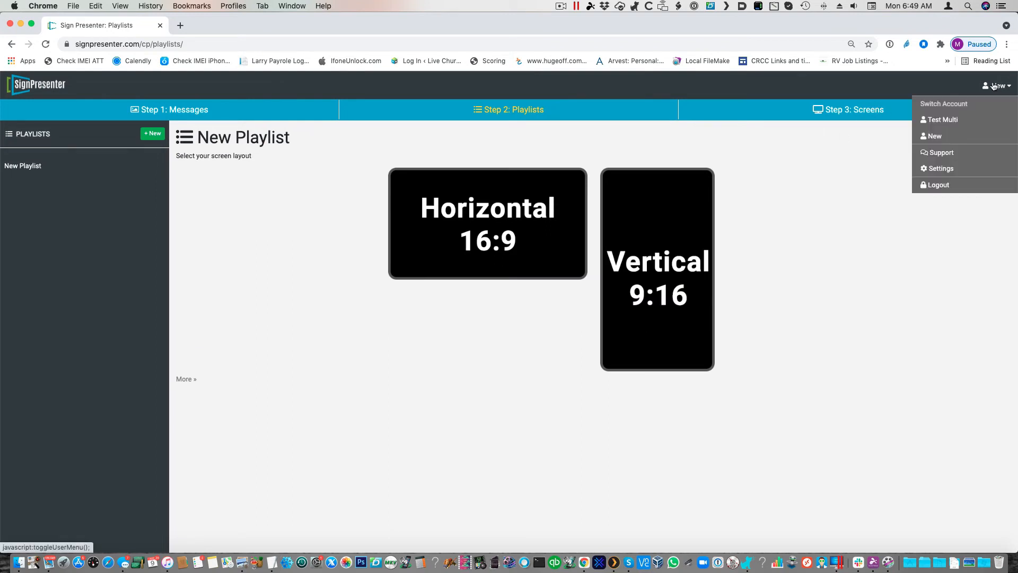
{"action": "left_click", "coordinate": [949, 121]}
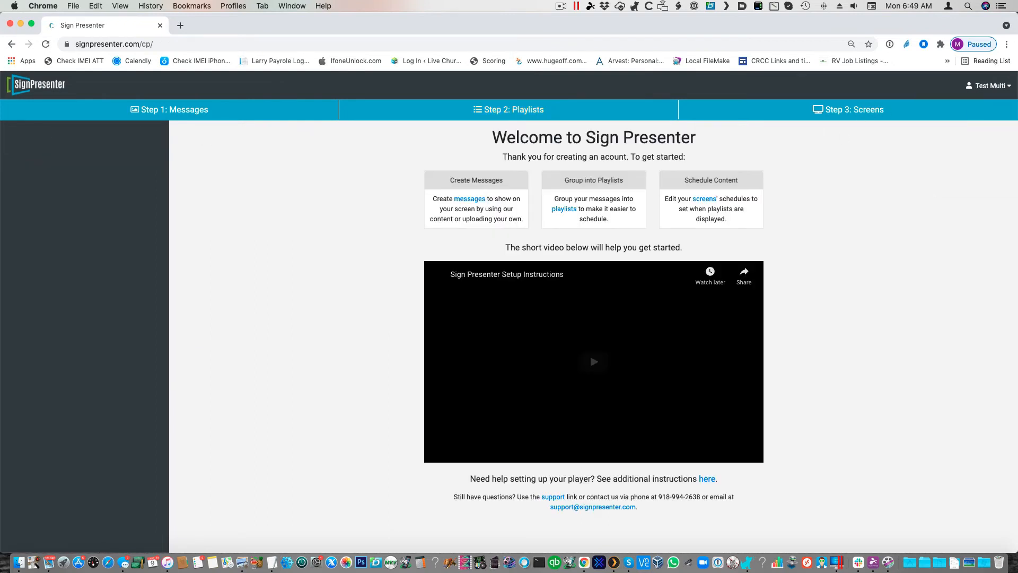
{"action": "left_click", "coordinate": [158, 110]}
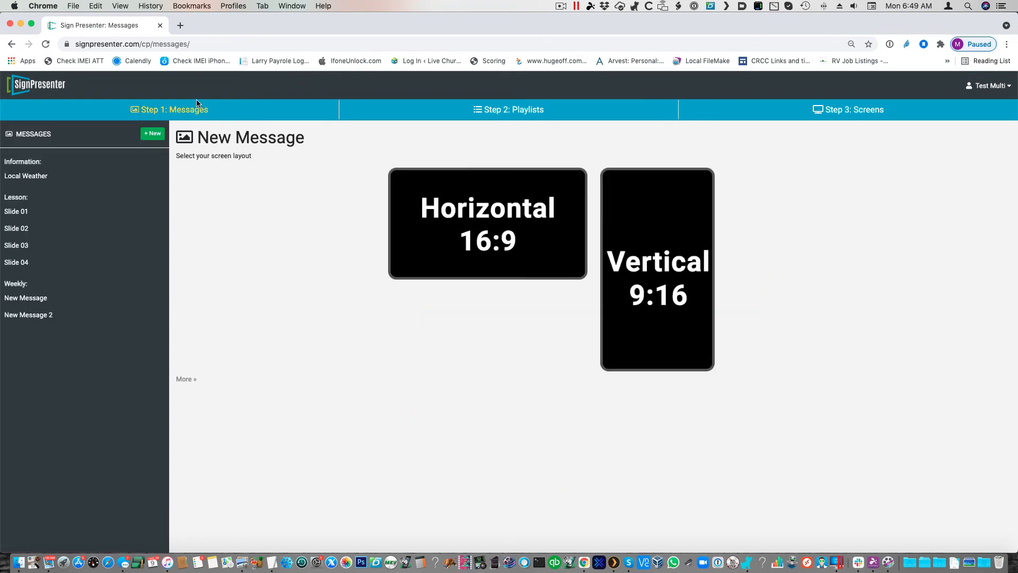
{"action": "left_click", "coordinate": [30, 299]}
{"action": "left_click", "coordinate": [27, 315]}
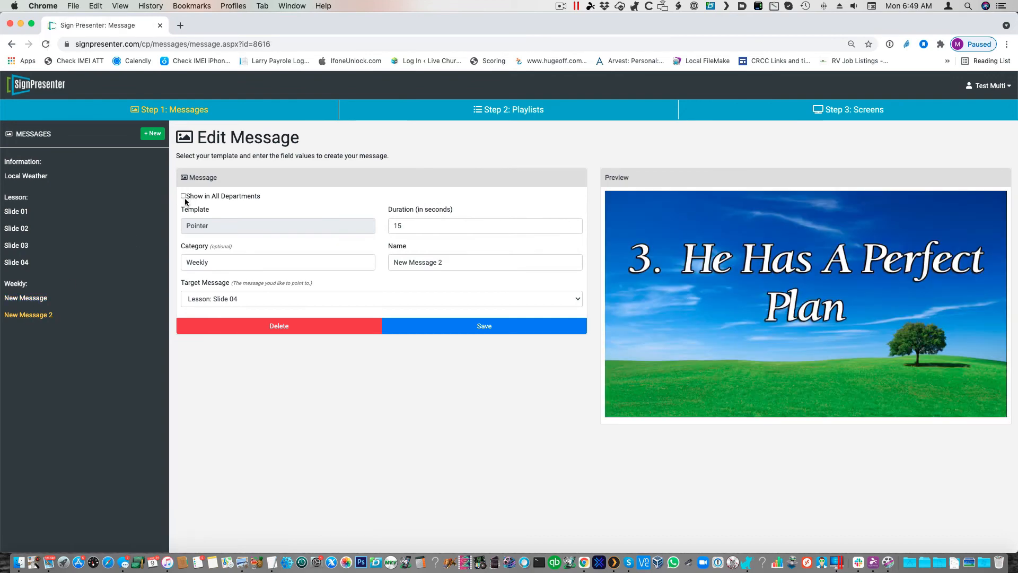
{"action": "left_click", "coordinate": [183, 196]}
{"action": "left_click", "coordinate": [460, 327]}
Step: Save New Message with Show in All Departments enabled and reopen it for review
{"action": "left_click", "coordinate": [43, 305]}
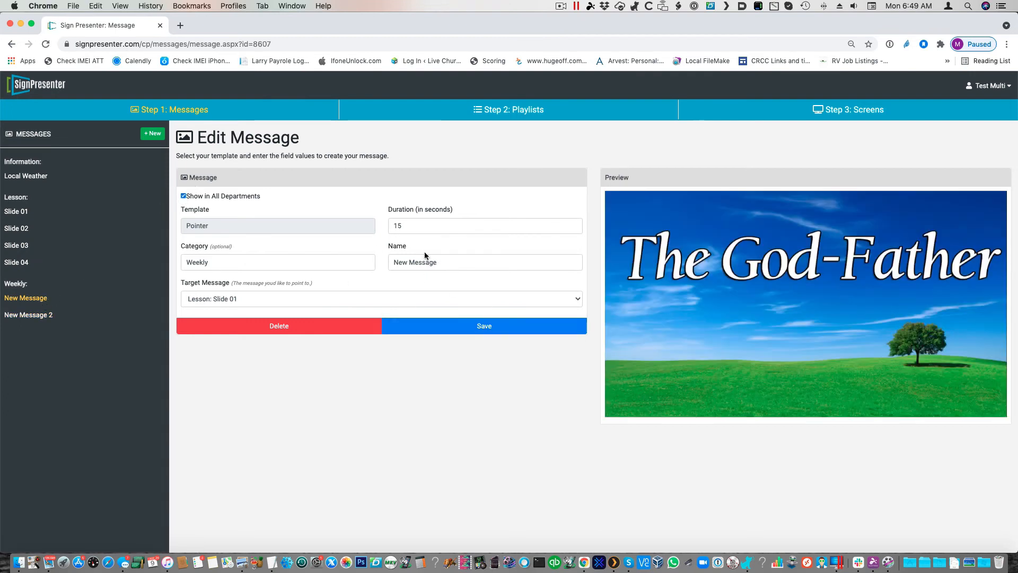
{"action": "left_click", "coordinate": [445, 329]}
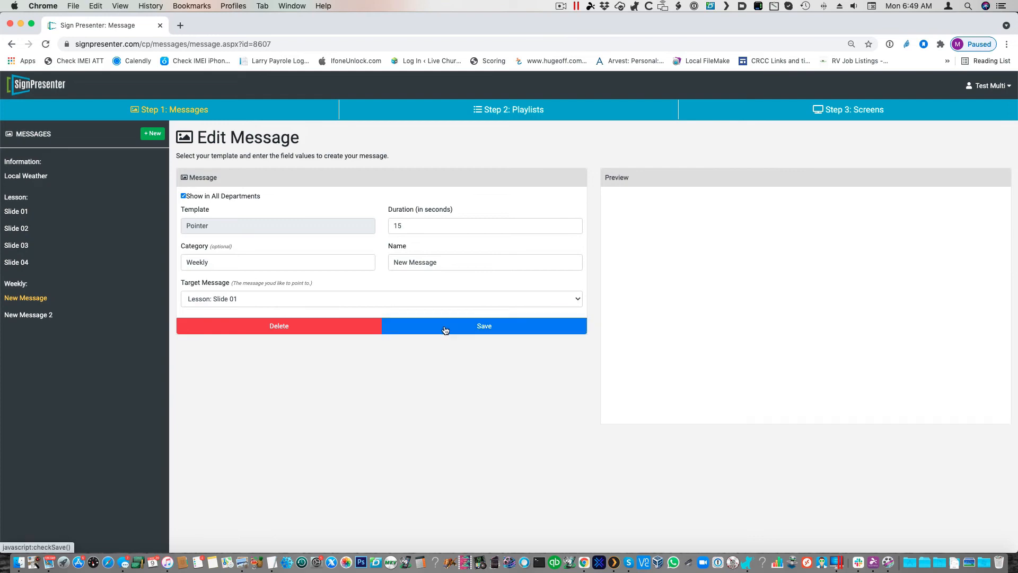
{"action": "left_click", "coordinate": [16, 262]}
{"action": "left_click", "coordinate": [19, 298]}
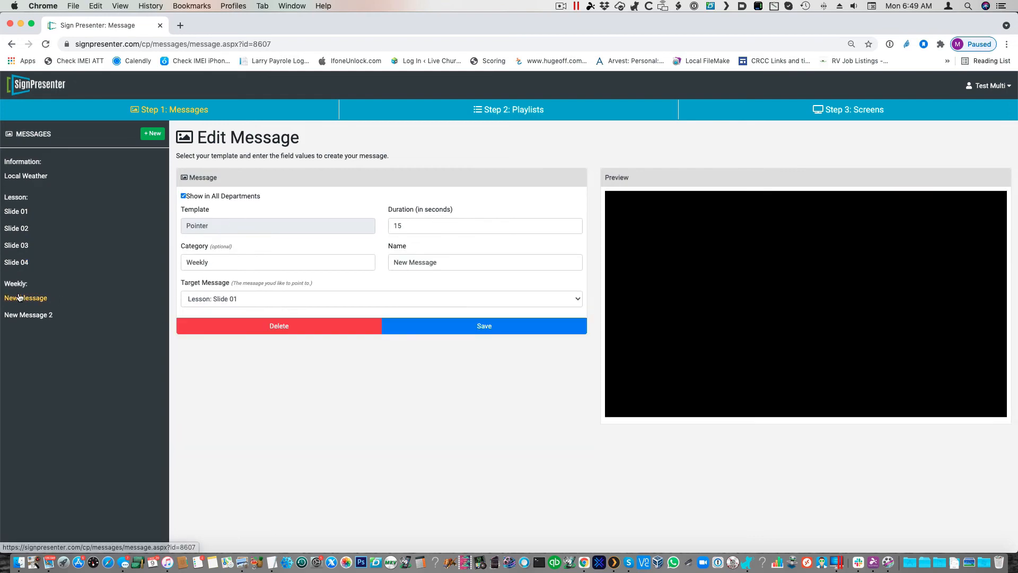
Step: In the New department, add the Weekly messages New Message and New Message 2 to New Playlist and save it
{"action": "left_click", "coordinate": [994, 85]}
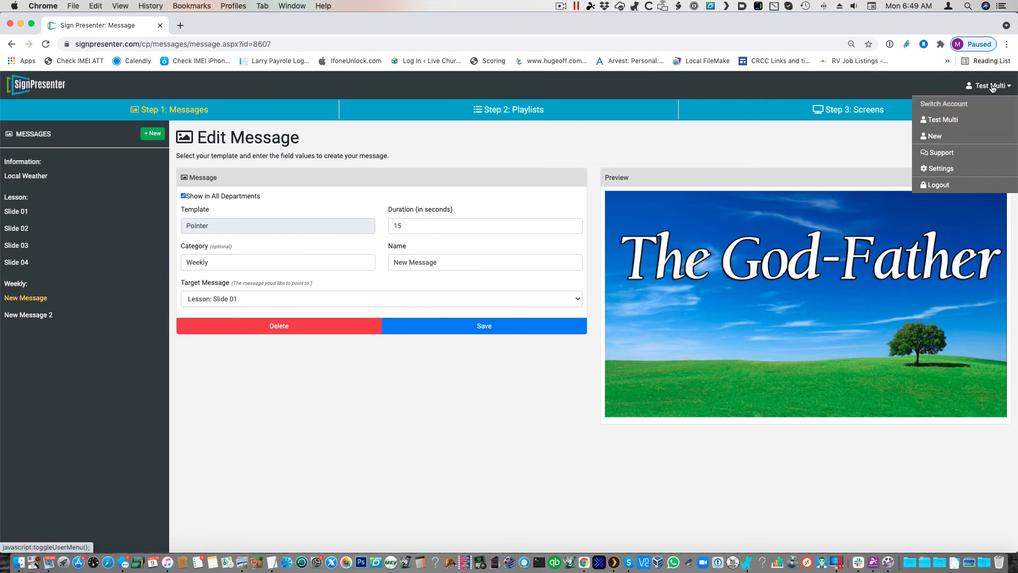
{"action": "left_click", "coordinate": [934, 137]}
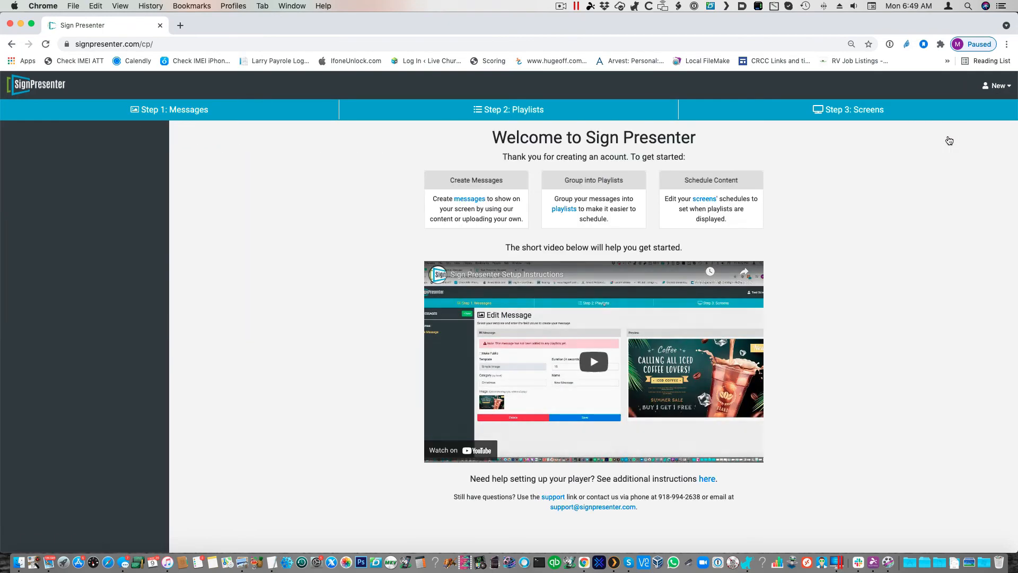
{"action": "left_click", "coordinate": [508, 111]}
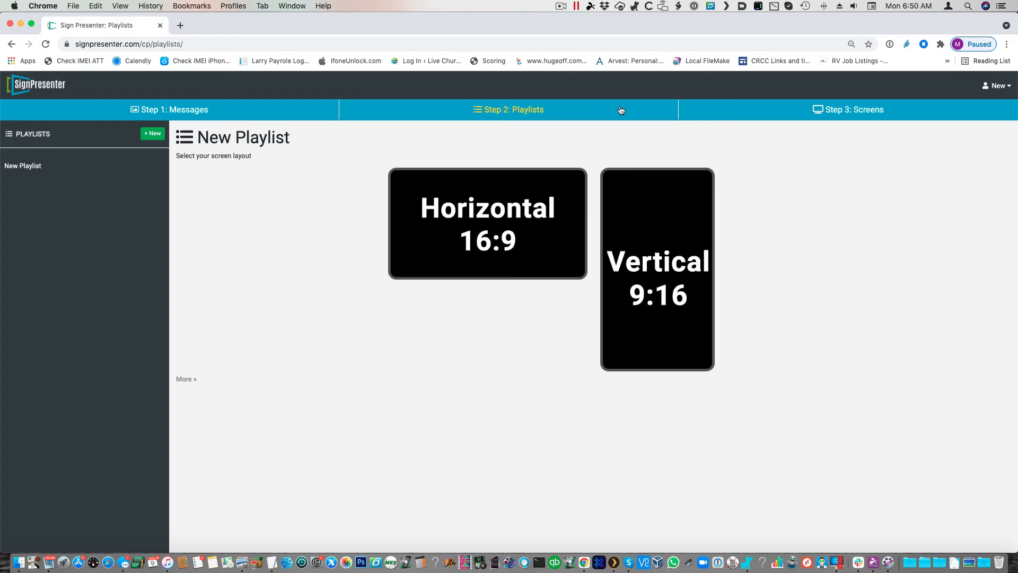
{"action": "left_click", "coordinate": [23, 166]}
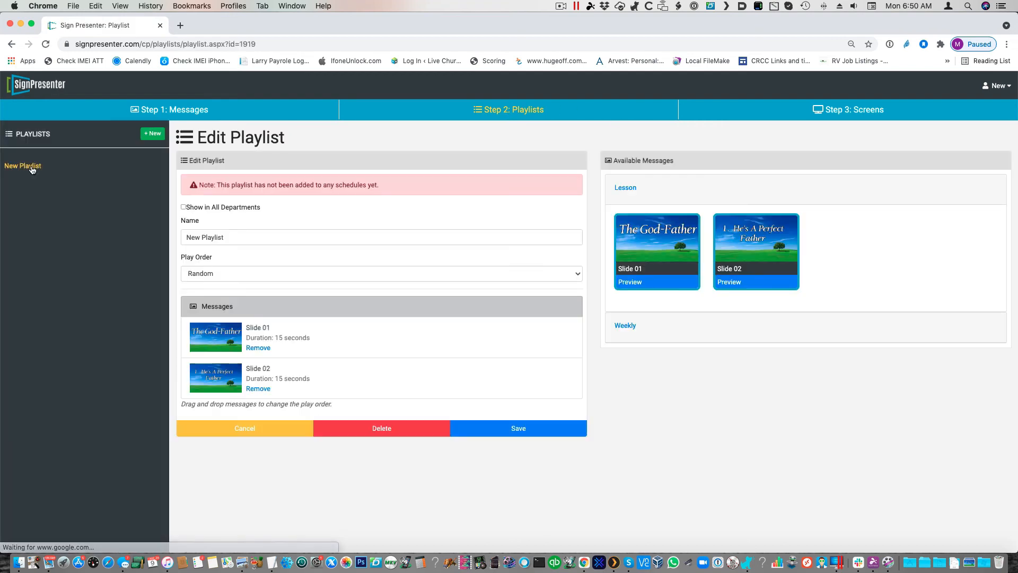
{"action": "left_click", "coordinate": [626, 326]}
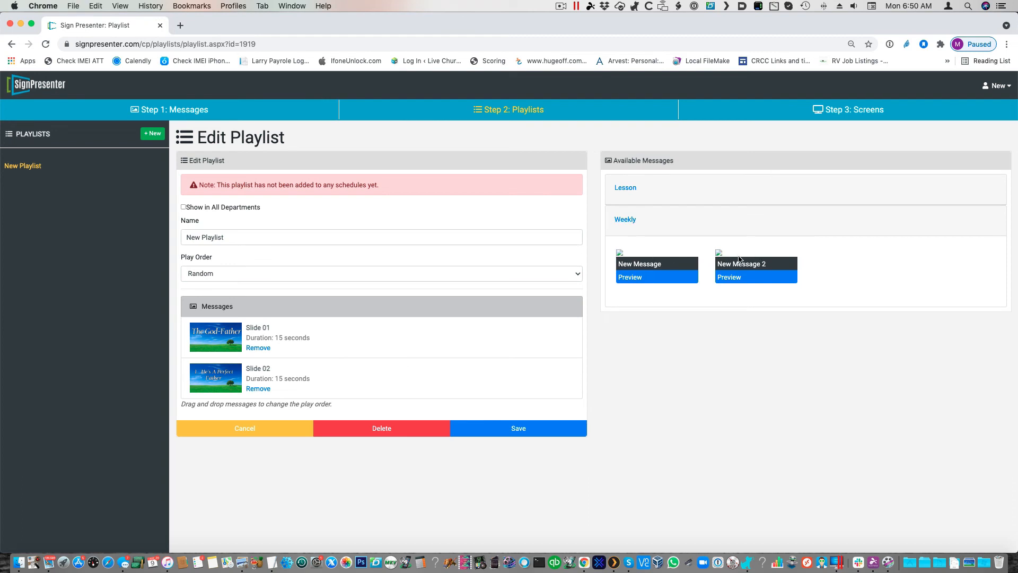
{"action": "left_click", "coordinate": [643, 271]}
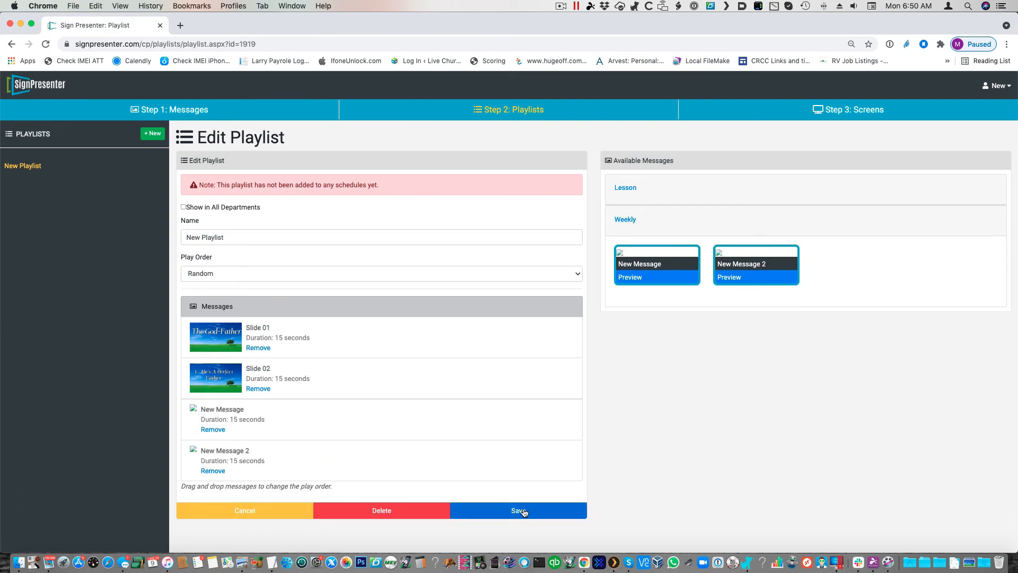
{"action": "left_click", "coordinate": [522, 511]}
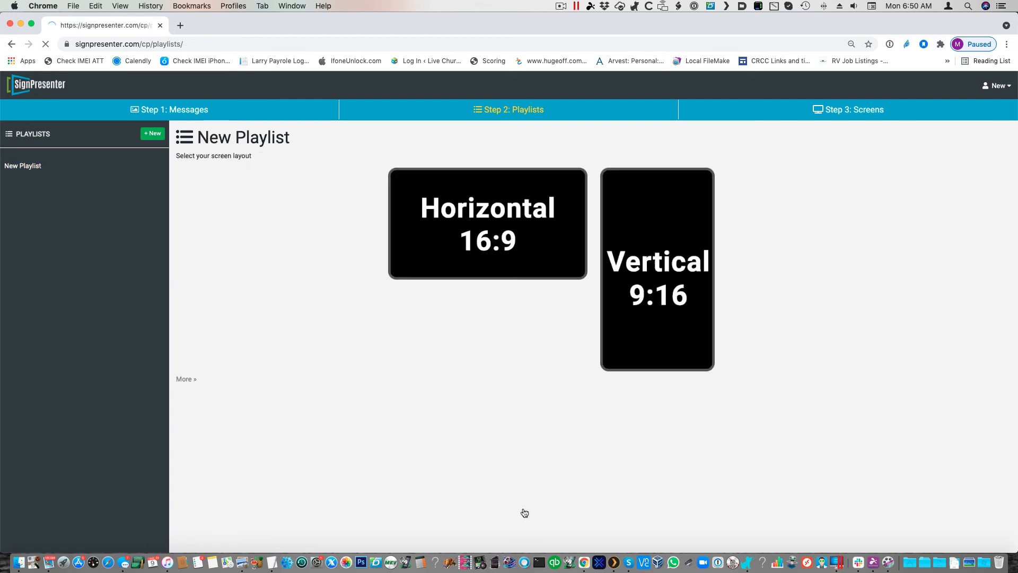
Step: In the Test Multi department, set New Message's target message to Information: Local Weather and save it
{"action": "left_click", "coordinate": [996, 85]}
{"action": "left_click", "coordinate": [947, 120]}
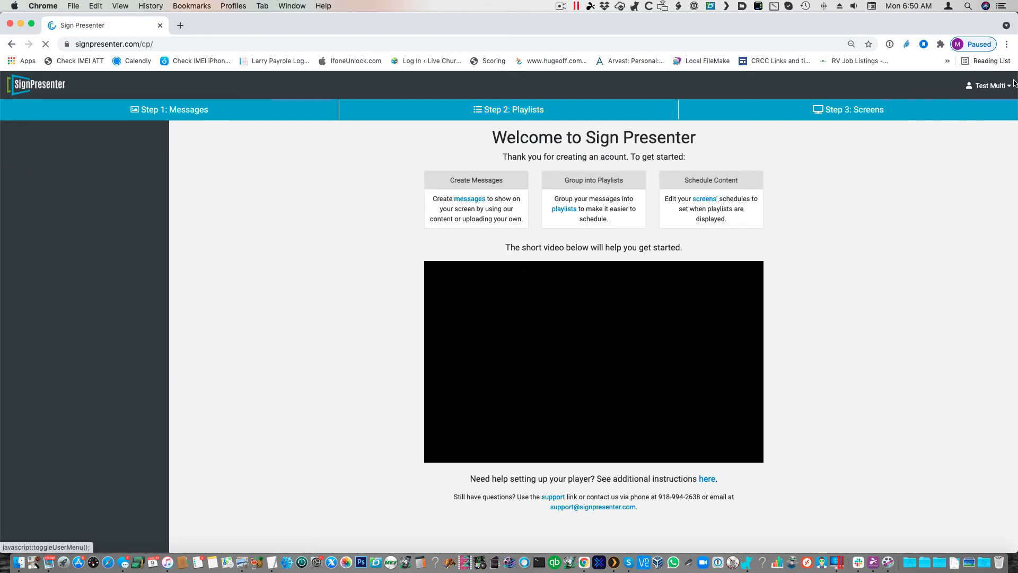
{"action": "left_click", "coordinate": [168, 114]}
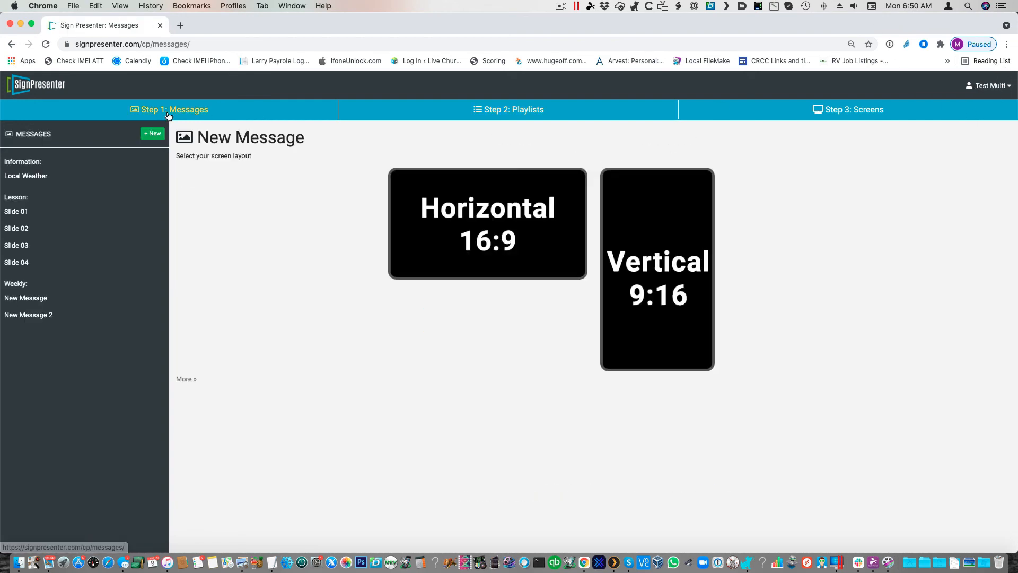
{"action": "left_click", "coordinate": [21, 294]}
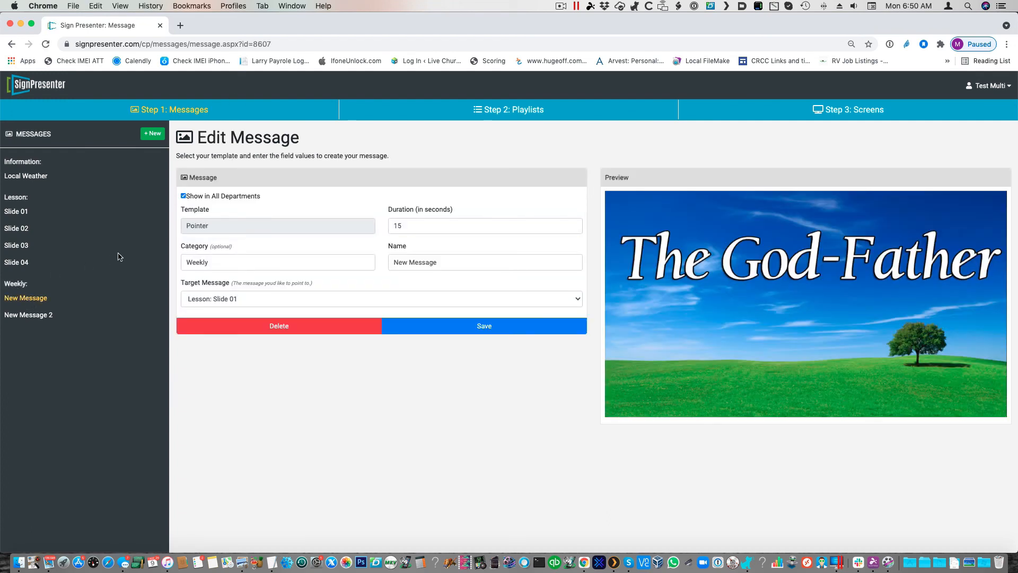
{"action": "left_click", "coordinate": [448, 305]}
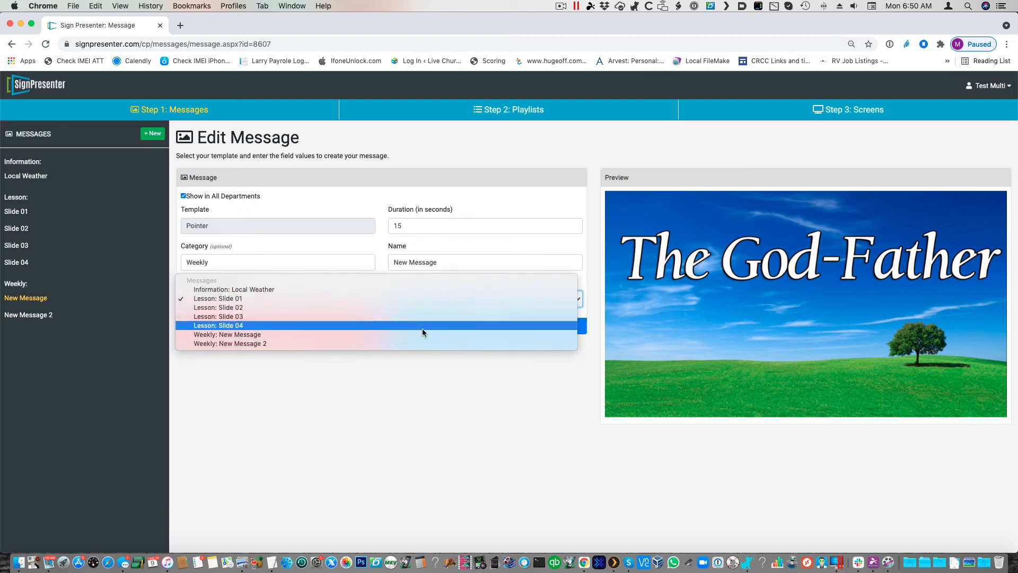
{"action": "left_click", "coordinate": [416, 289]}
{"action": "left_click", "coordinate": [435, 321]}
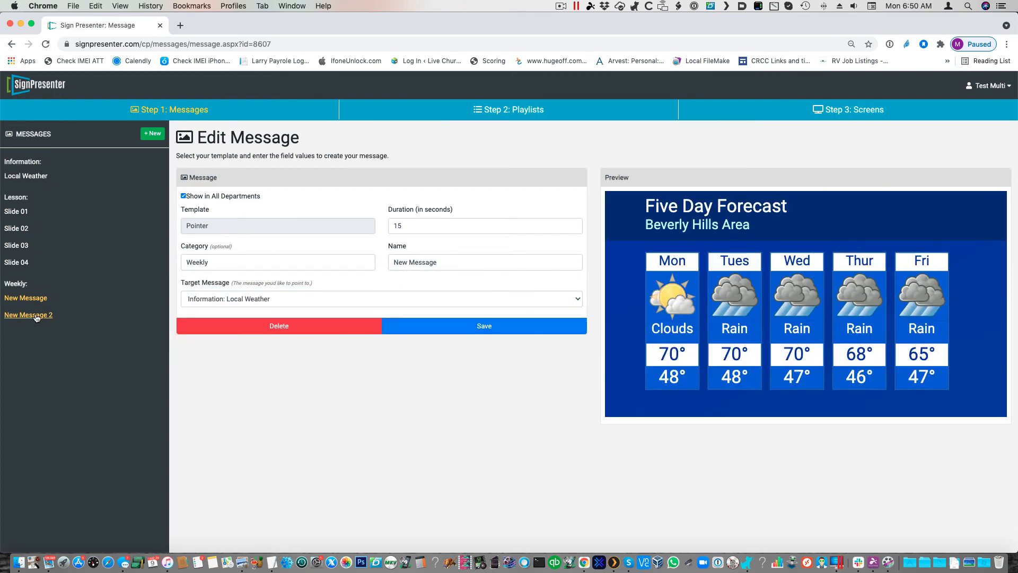
{"action": "left_click", "coordinate": [499, 325]}
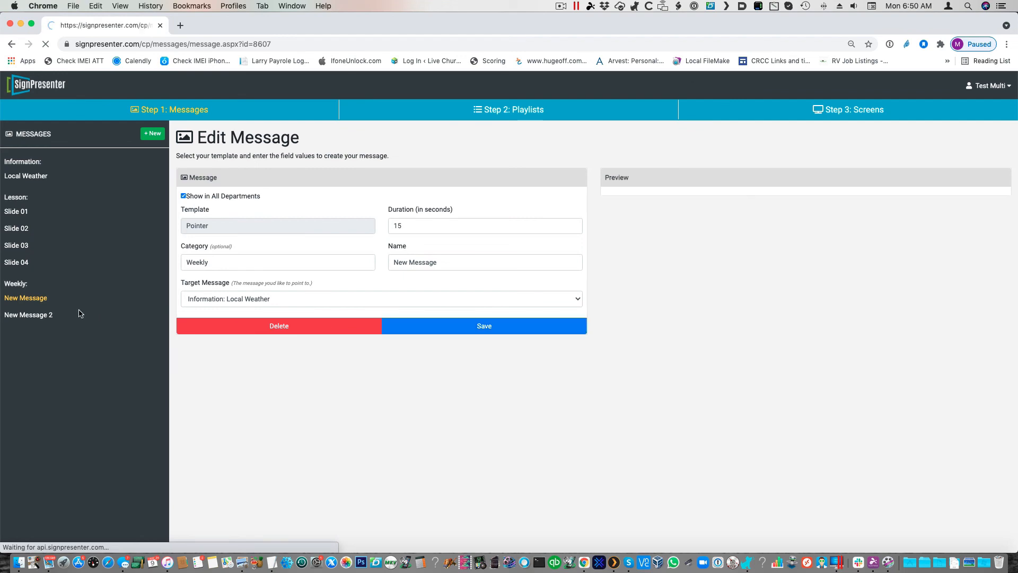
Step: Set New Message 2's target message to Lesson: Slide 01 and save it
{"action": "left_click", "coordinate": [29, 317]}
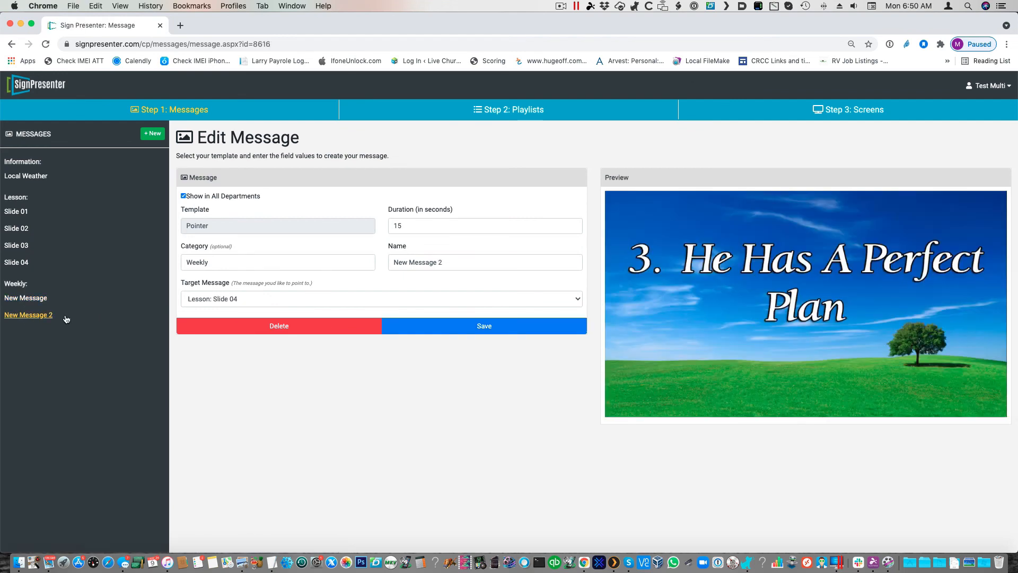
{"action": "left_click", "coordinate": [336, 298]}
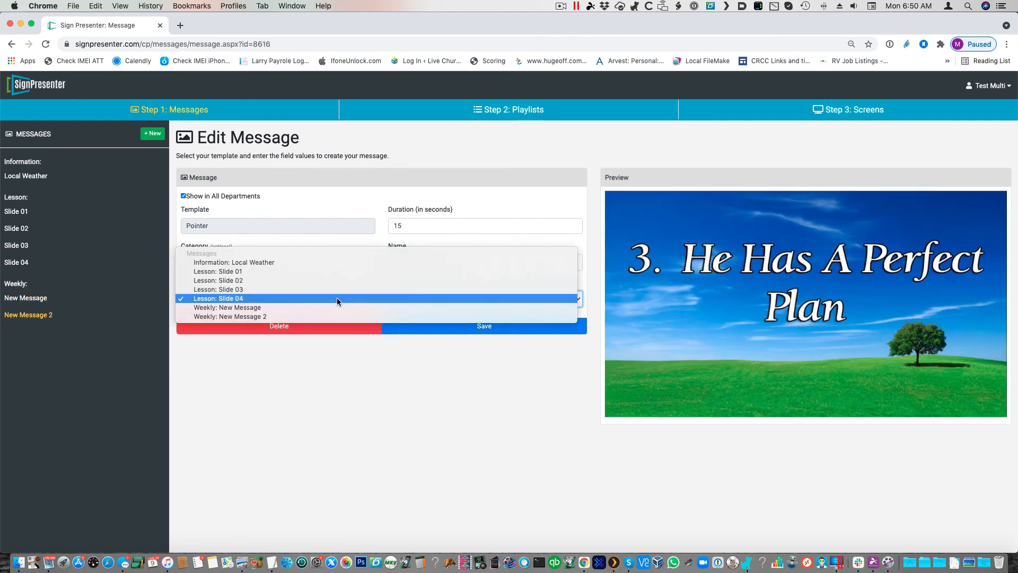
{"action": "left_click", "coordinate": [342, 270]}
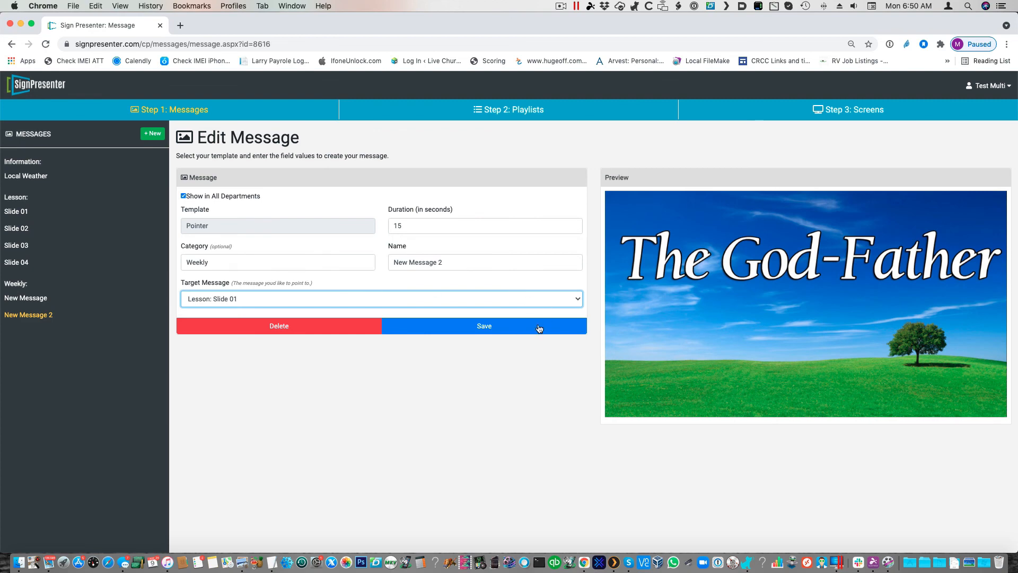
{"action": "left_click", "coordinate": [476, 329]}
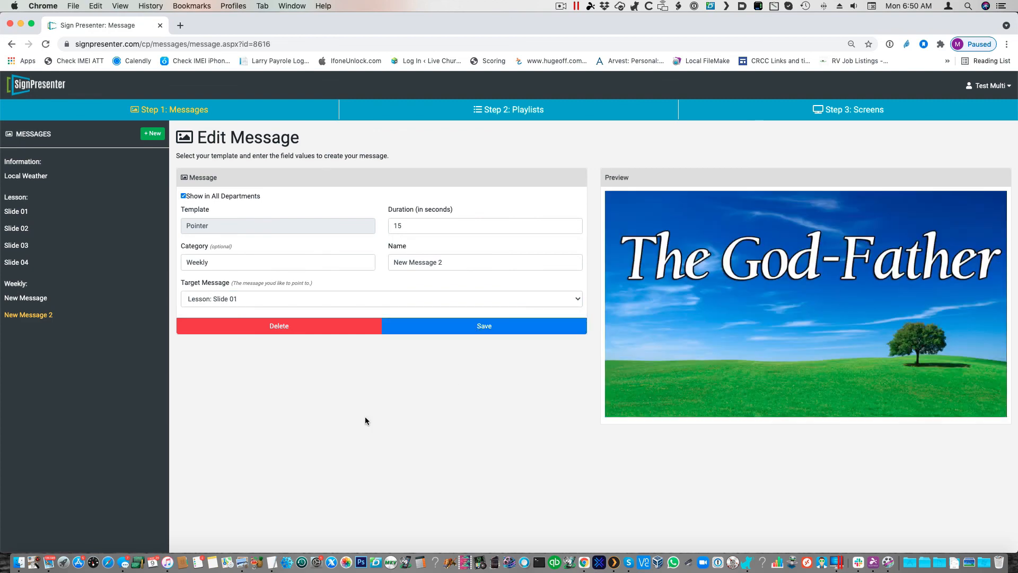
{"action": "left_click", "coordinate": [490, 329]}
Step: Switch to the New department and check the pointer messages in New Playlist
{"action": "left_click", "coordinate": [984, 88]}
{"action": "left_click", "coordinate": [934, 137]}
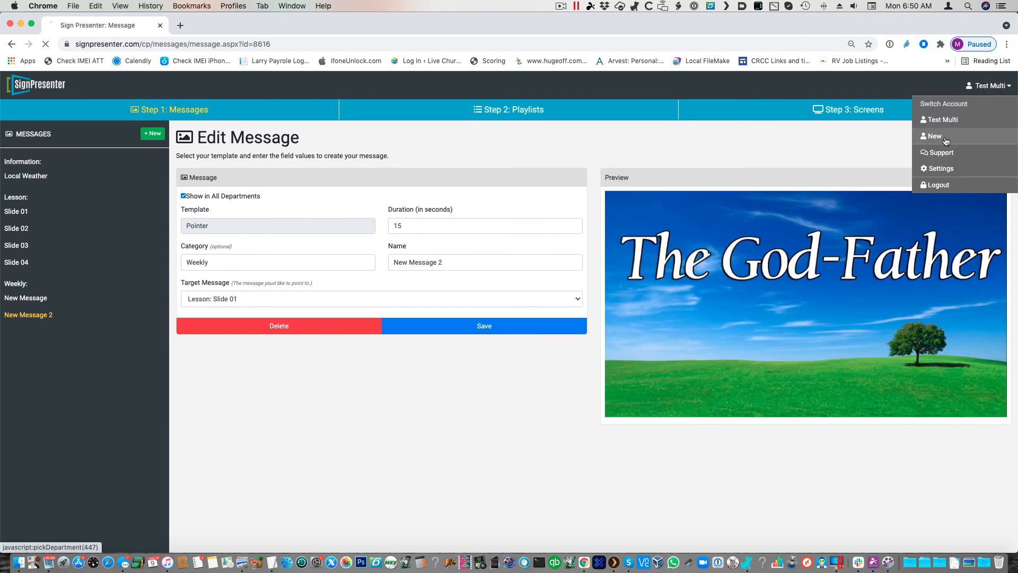
{"action": "left_click", "coordinate": [514, 110]}
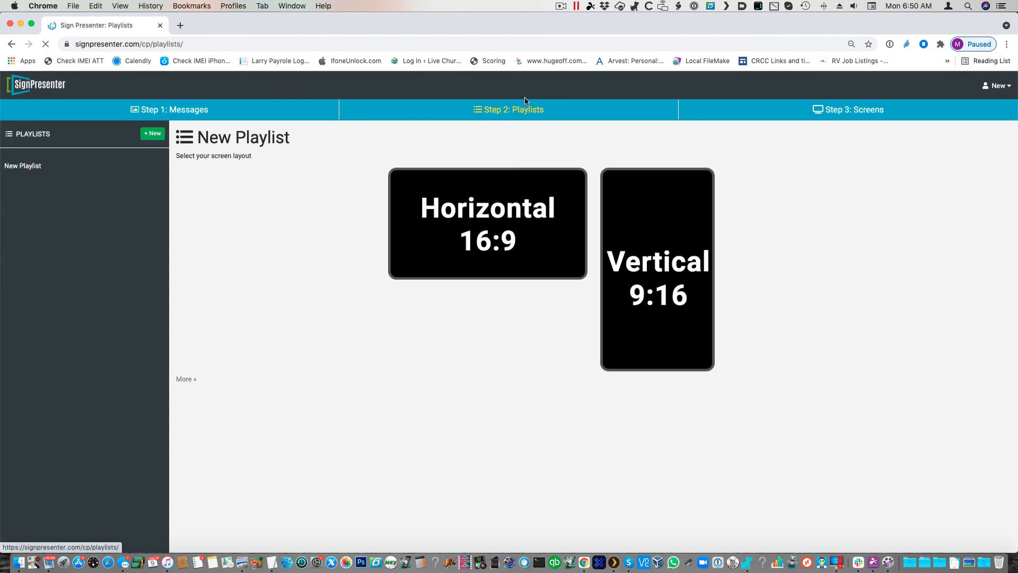
{"action": "left_click", "coordinate": [24, 166]}
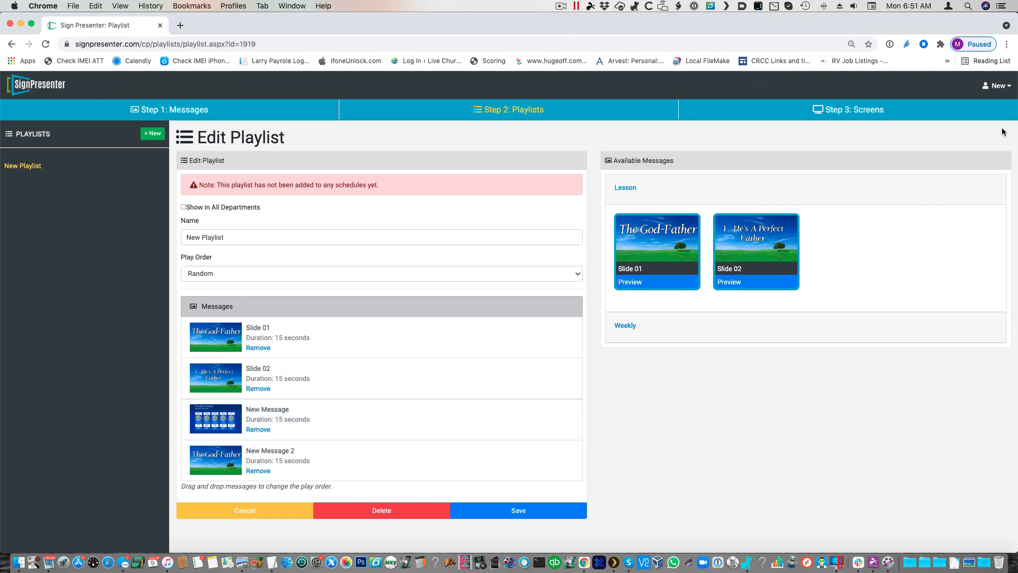
Step: Open the Support page to view the support tickets and community threads
{"action": "left_click", "coordinate": [1001, 89]}
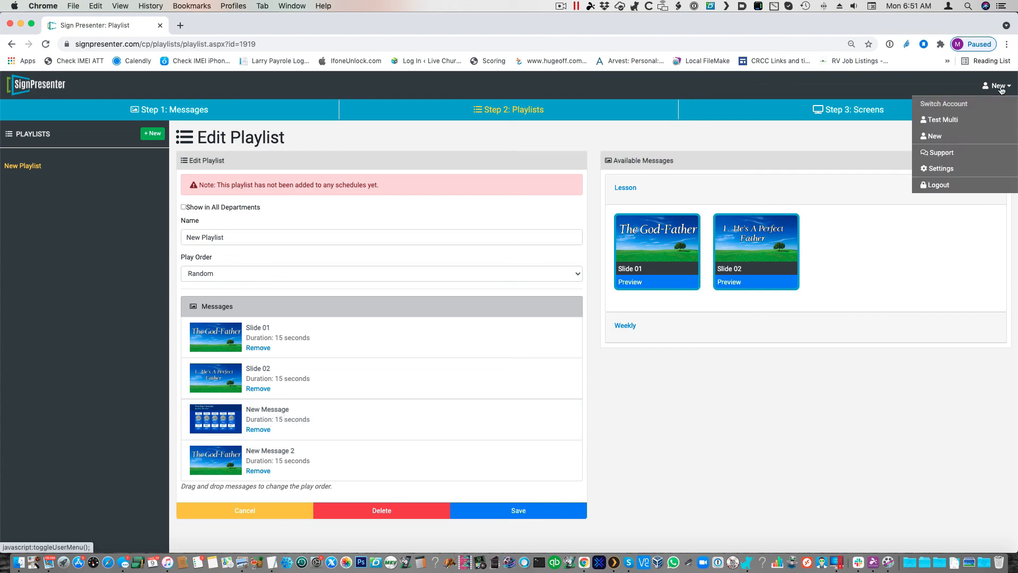
{"action": "left_click", "coordinate": [966, 157]}
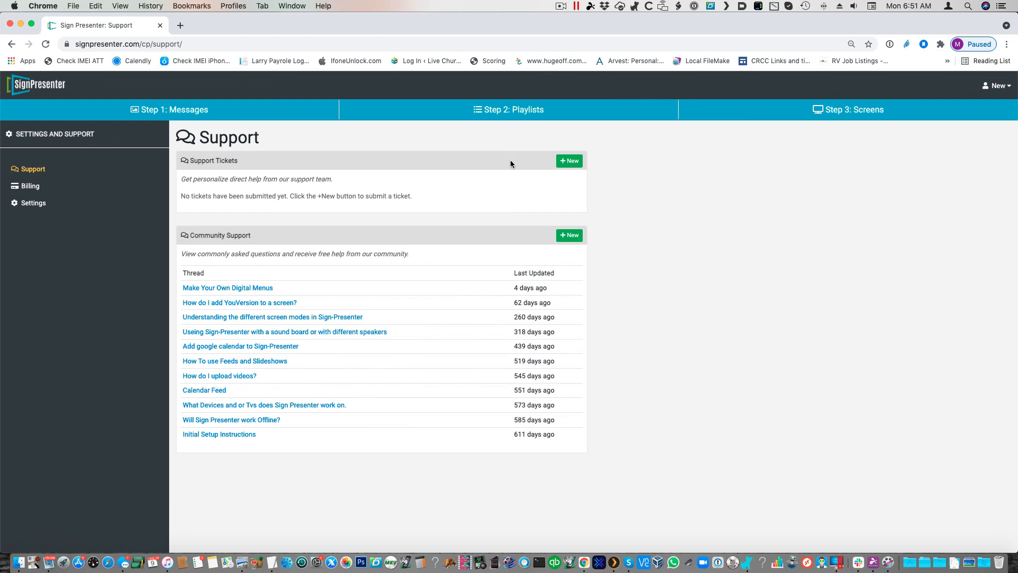